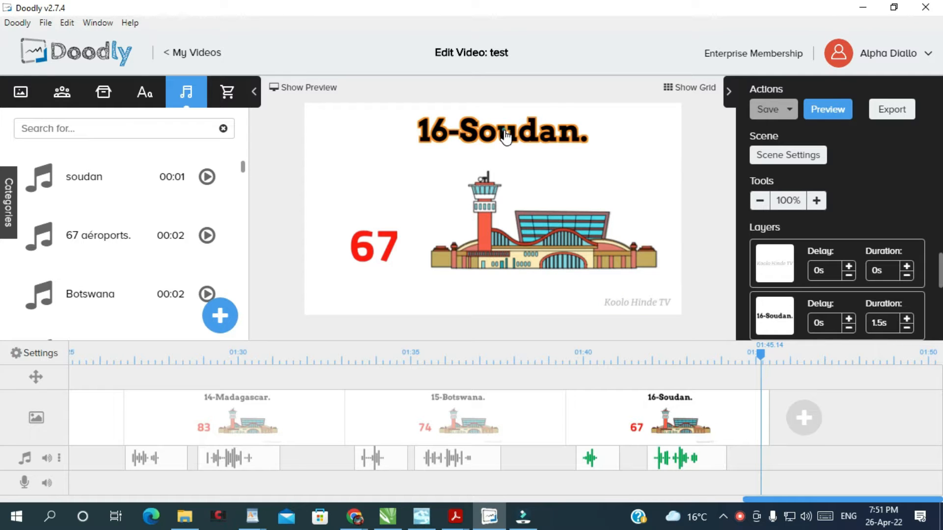
Inspect the 16-Soudan scene's title text and airport image, and look at the props library
click(506, 137)
double_click(505, 138)
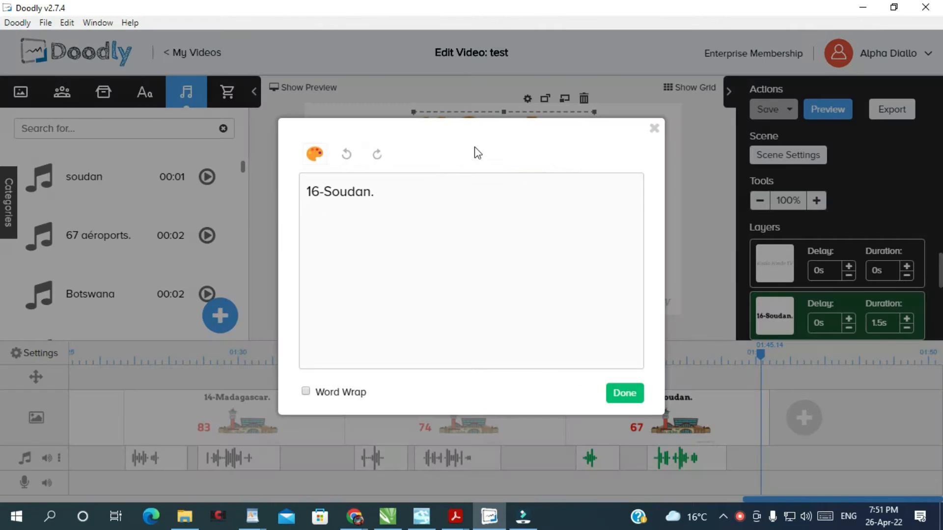
click(614, 391)
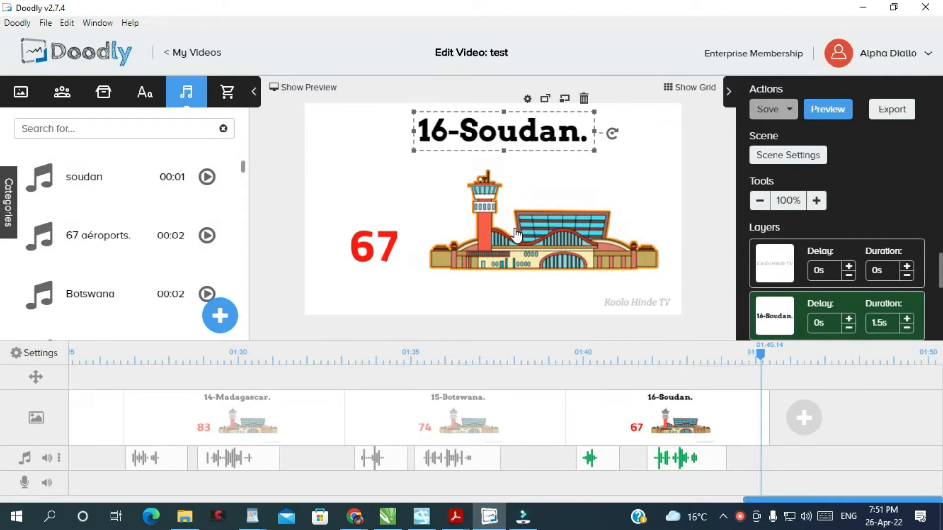
click(516, 235)
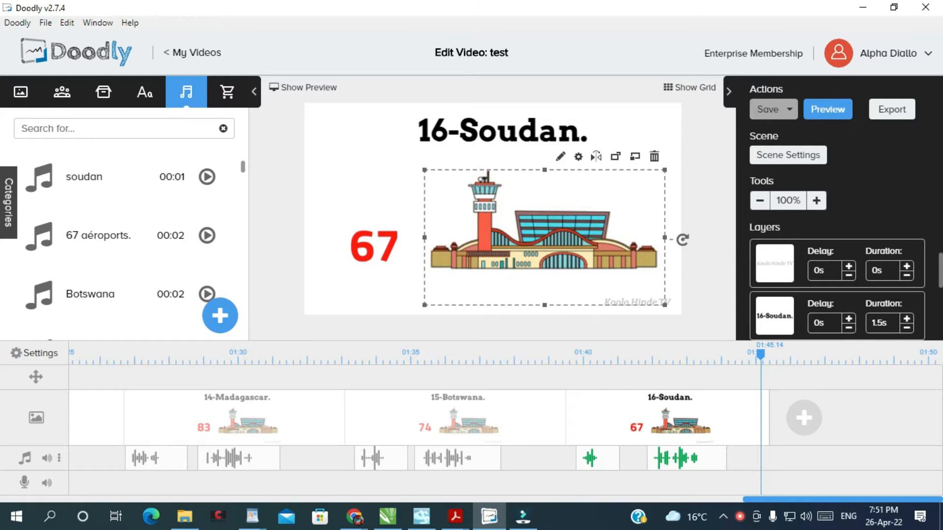
click(105, 97)
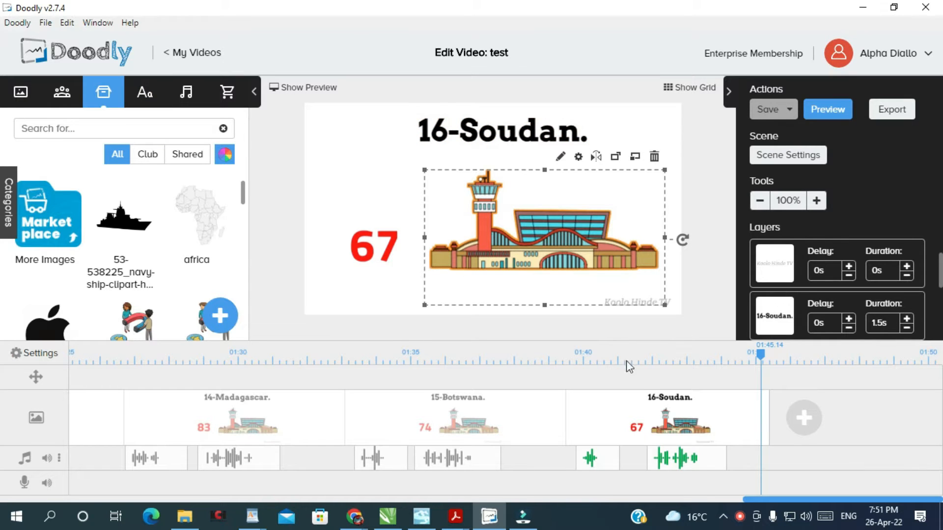
Show the inline preview and play back the 15-Botswana and 16-Soudan scenes with their sounds
click(677, 377)
click(313, 89)
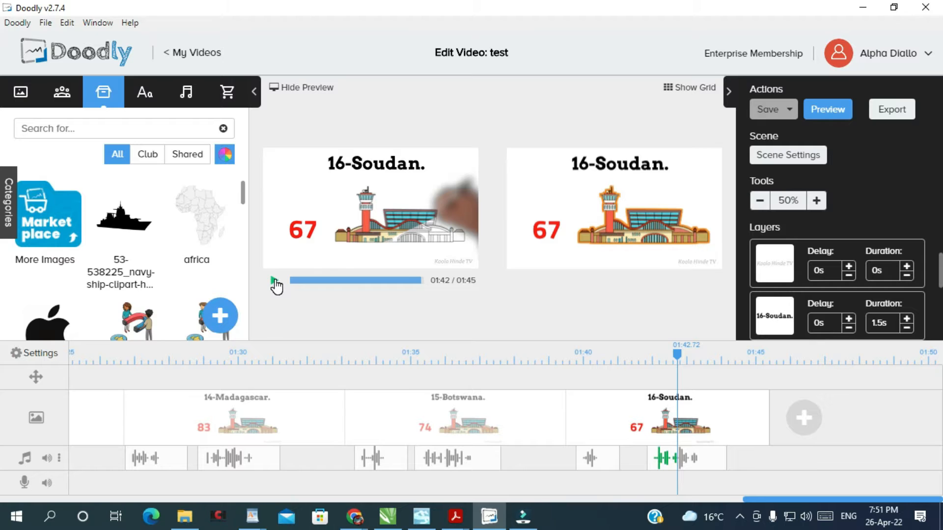
click(276, 283)
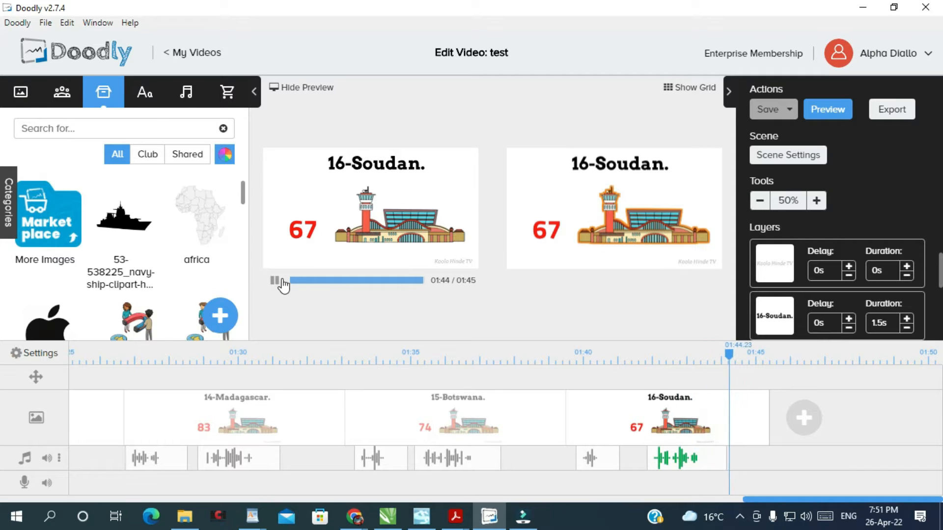
click(412, 280)
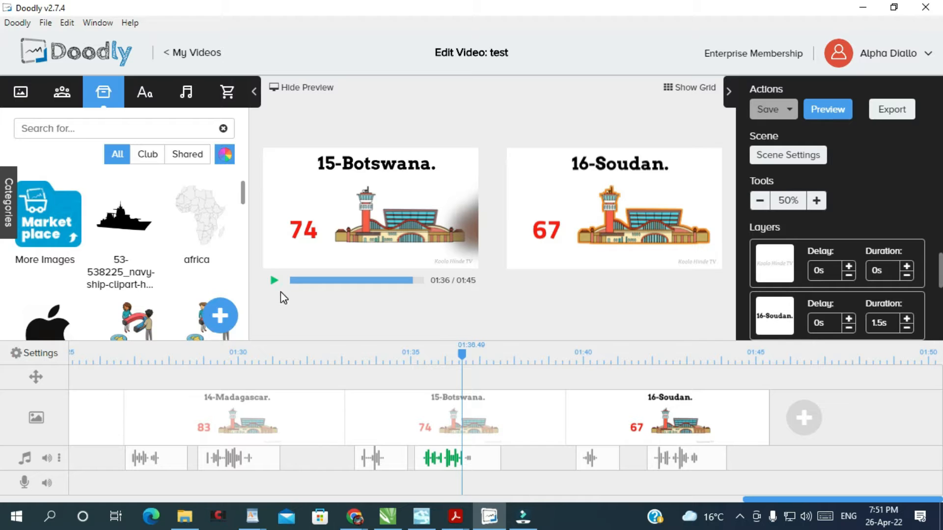
click(275, 281)
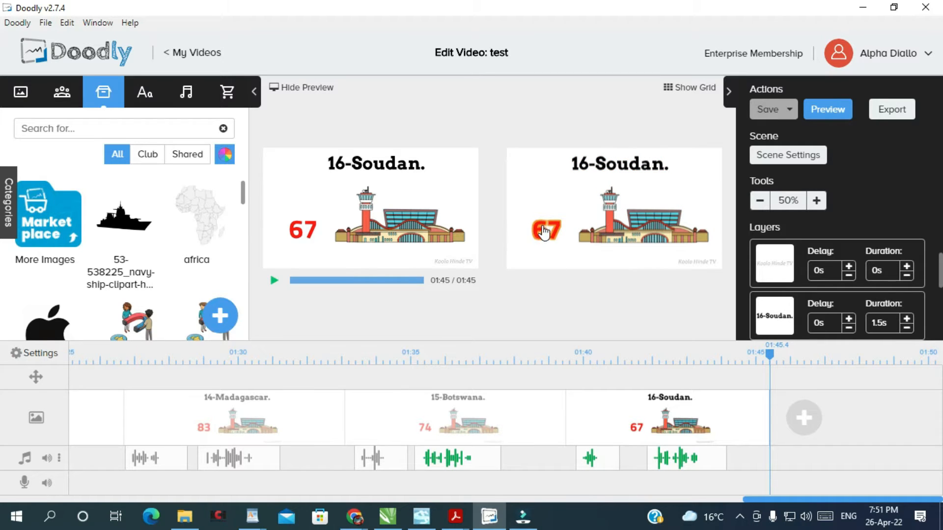
Duplicate the 16-Soudan scene and place the playhead at the start of the copy, at about 01:46
right_click(656, 414)
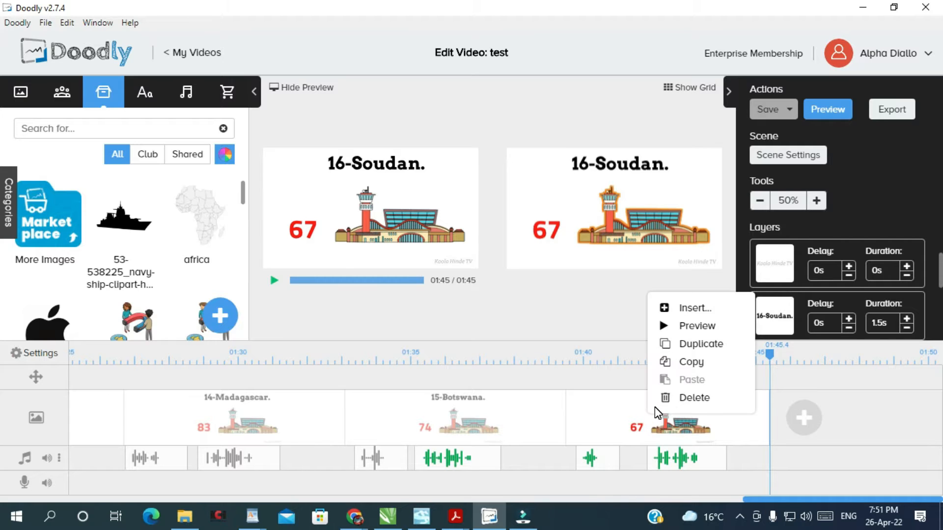
click(691, 343)
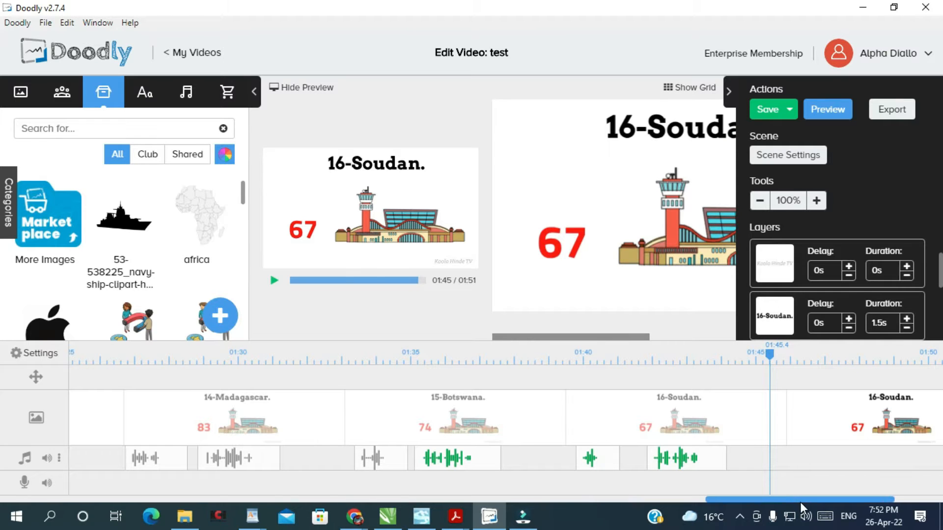
drag(800, 499, 849, 499)
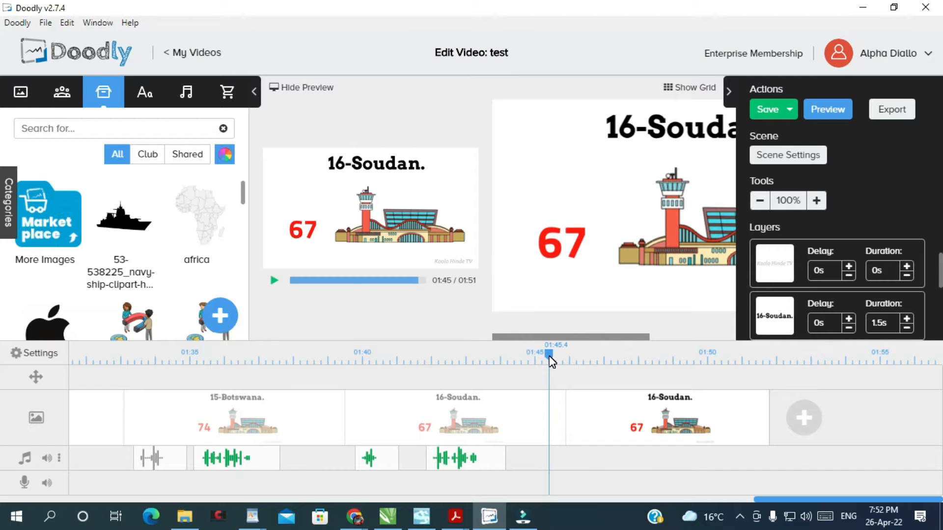
drag(550, 357, 573, 359)
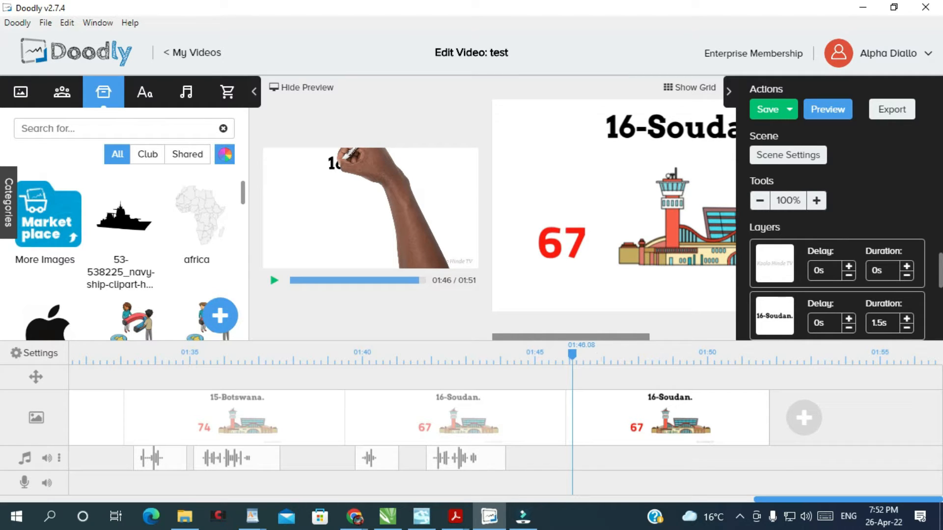
Change the duplicated scene's title text to "17-Maroc."
key(alt+Tab)
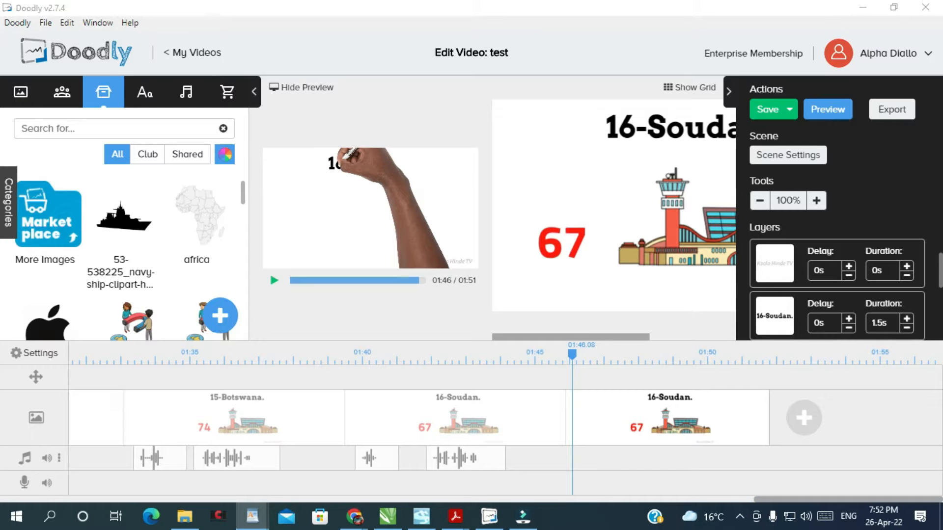
click(683, 140)
double_click(683, 140)
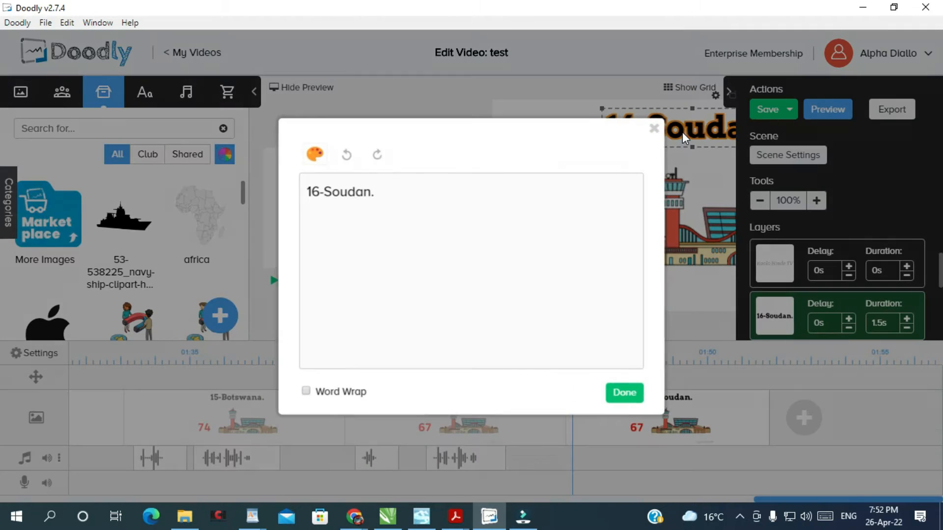
drag(371, 194, 329, 196)
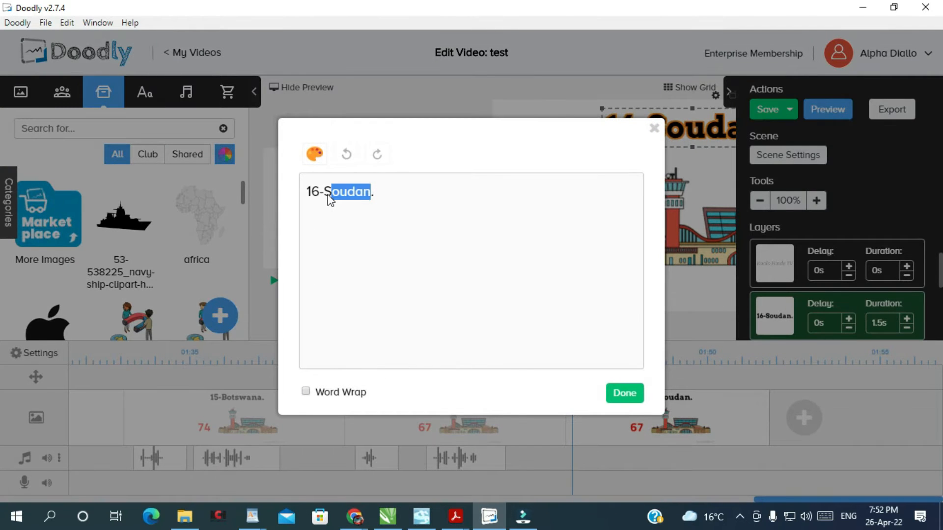
text(Maroc)
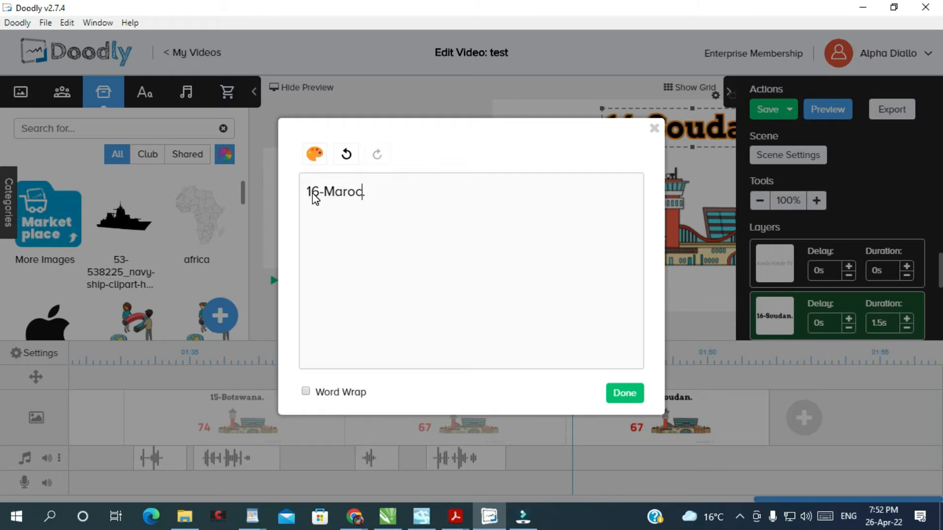
key(Delete)
text(7)
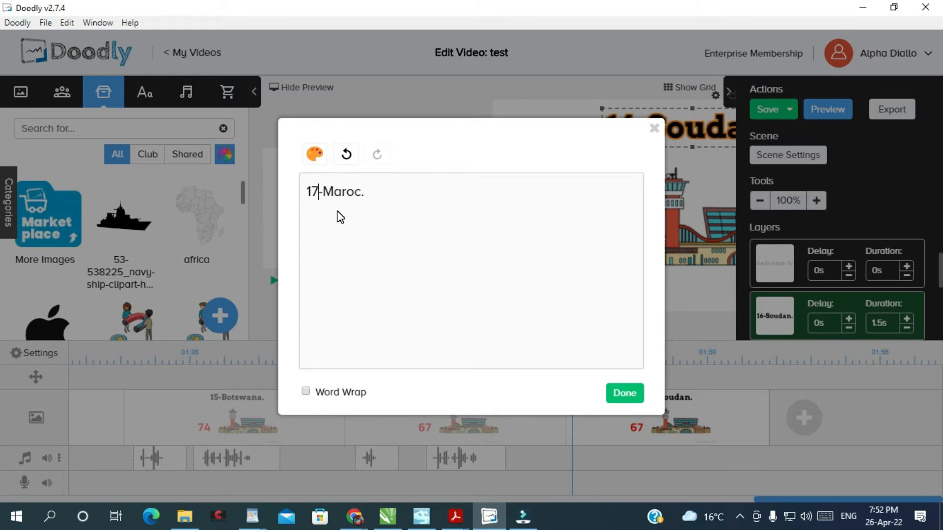
click(623, 395)
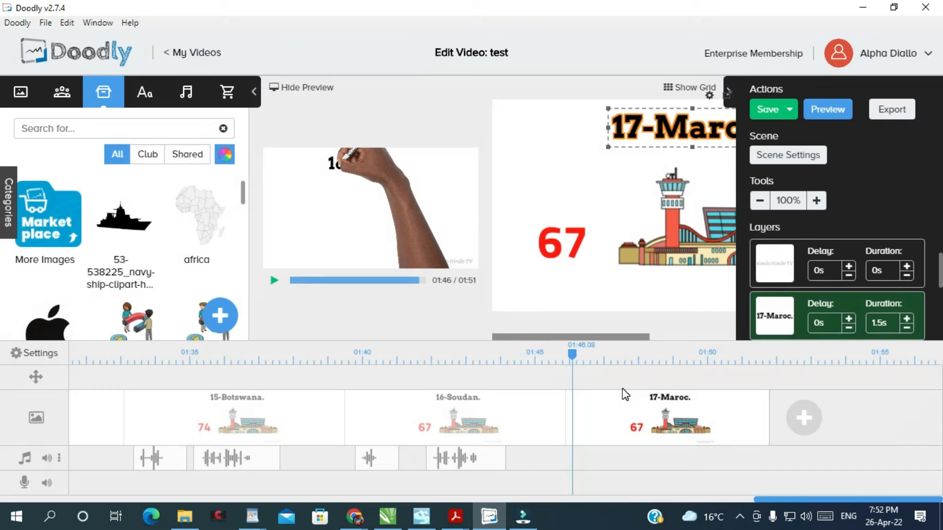
Change the red airport count in the 17-Maroc scene to 62
click(574, 247)
double_click(570, 243)
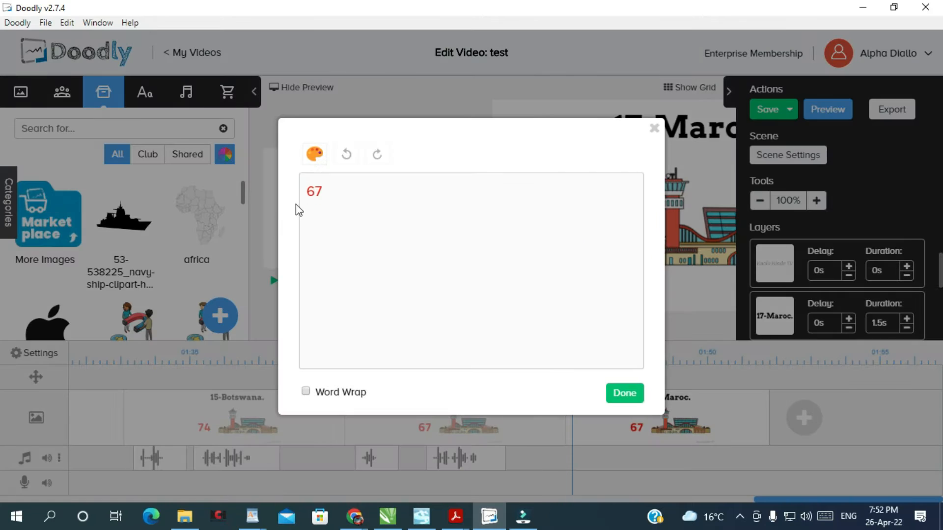
click(322, 198)
key(BackSpace)
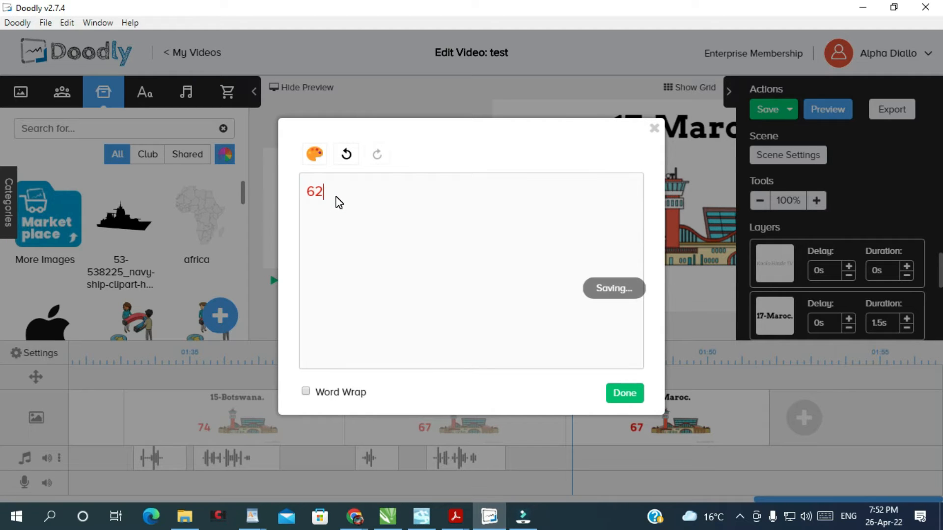
click(634, 397)
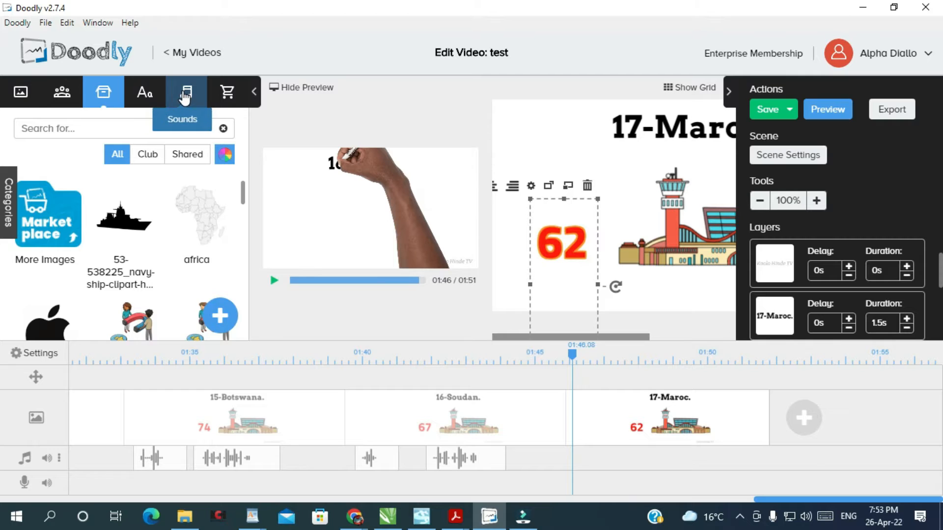
Import the sound files "62 aéroports" and "Maroc" from the 17 Maroc folder into the sound library
click(185, 95)
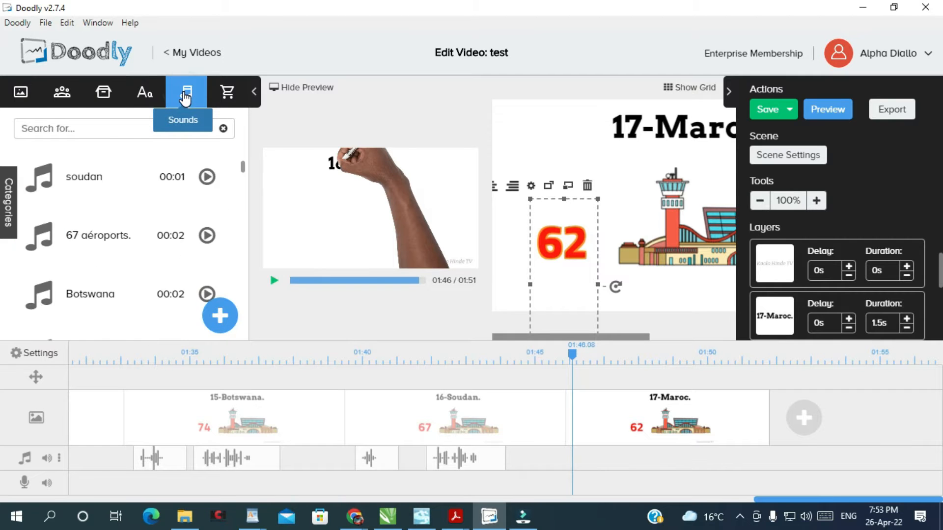
click(221, 315)
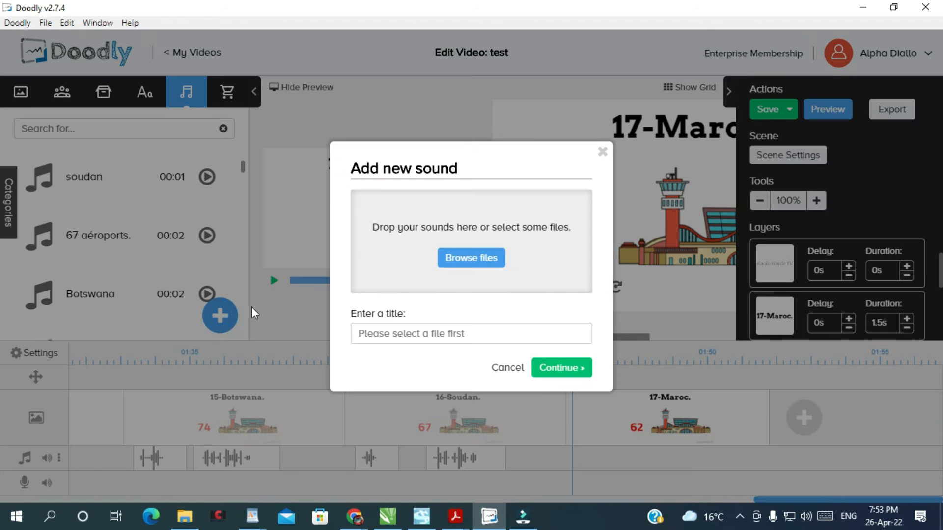
click(476, 257)
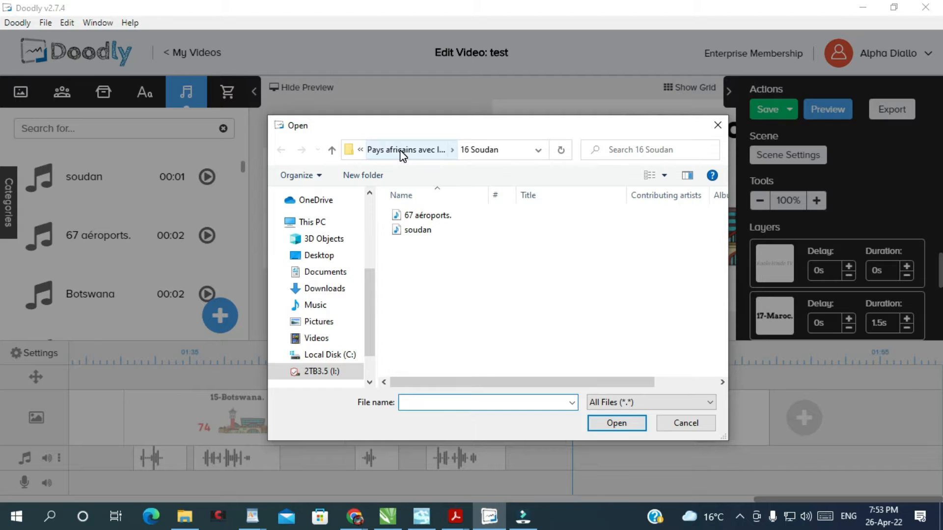
click(404, 151)
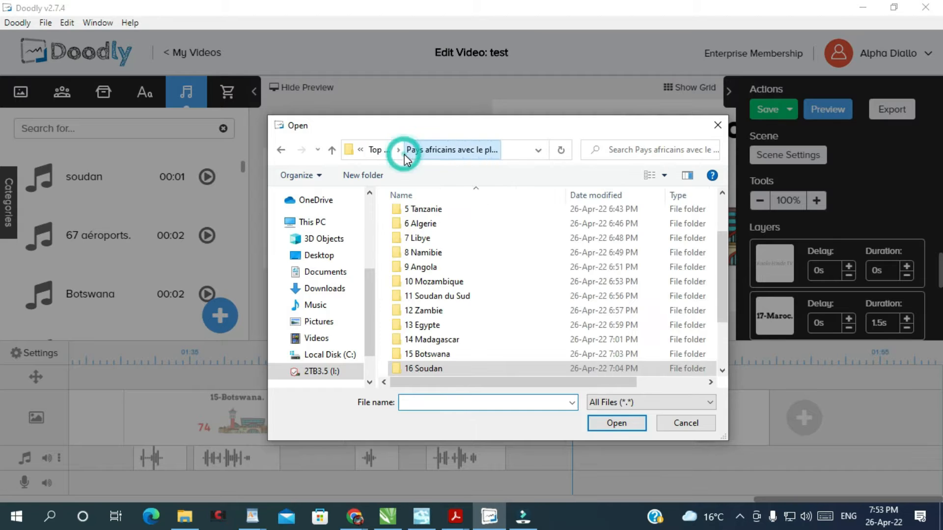
scroll(444, 347, down, 1)
double_click(443, 344)
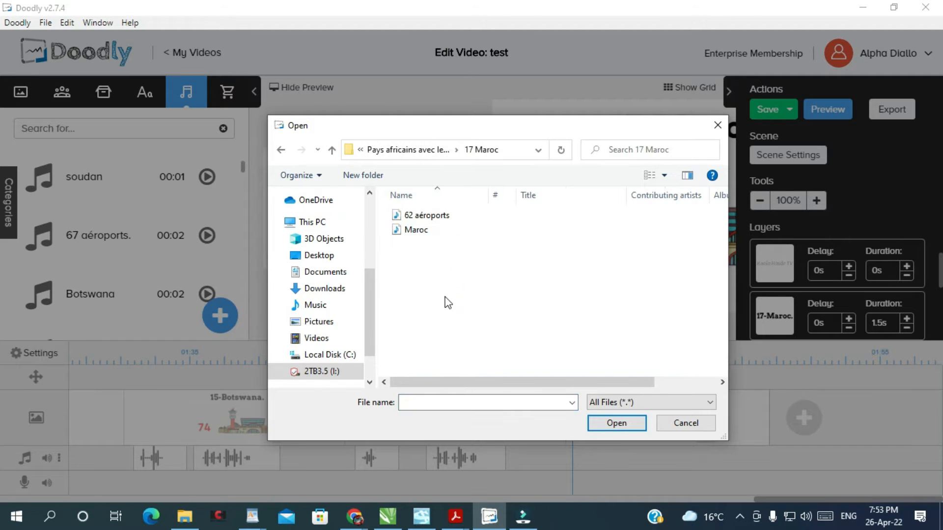
click(428, 219)
shift+click(429, 227)
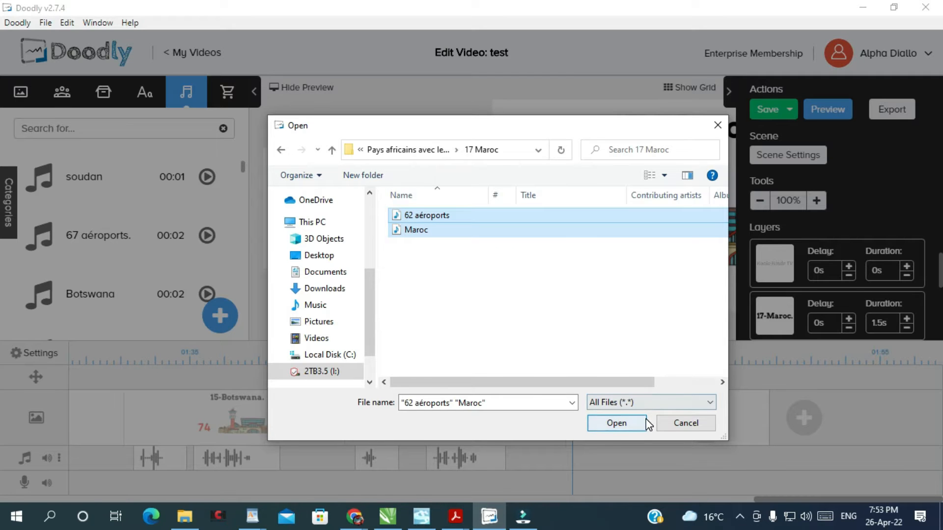
click(623, 425)
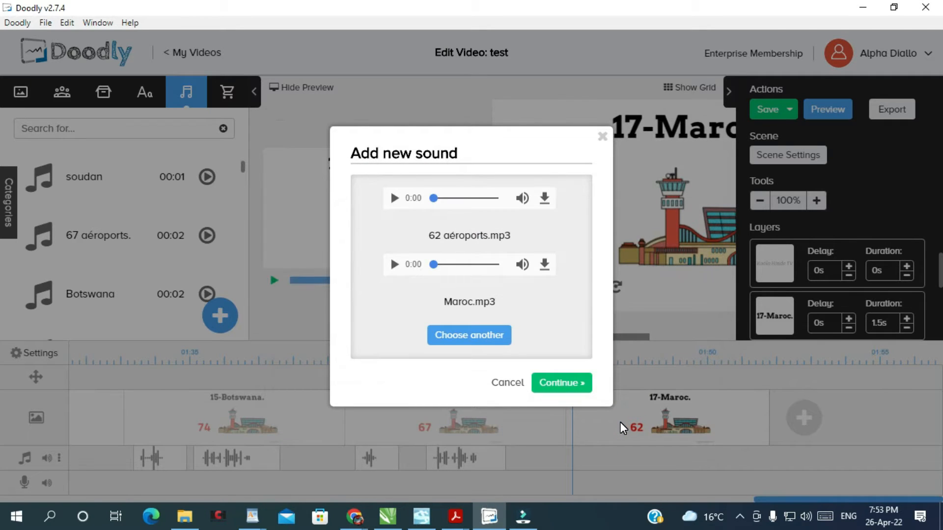
click(563, 384)
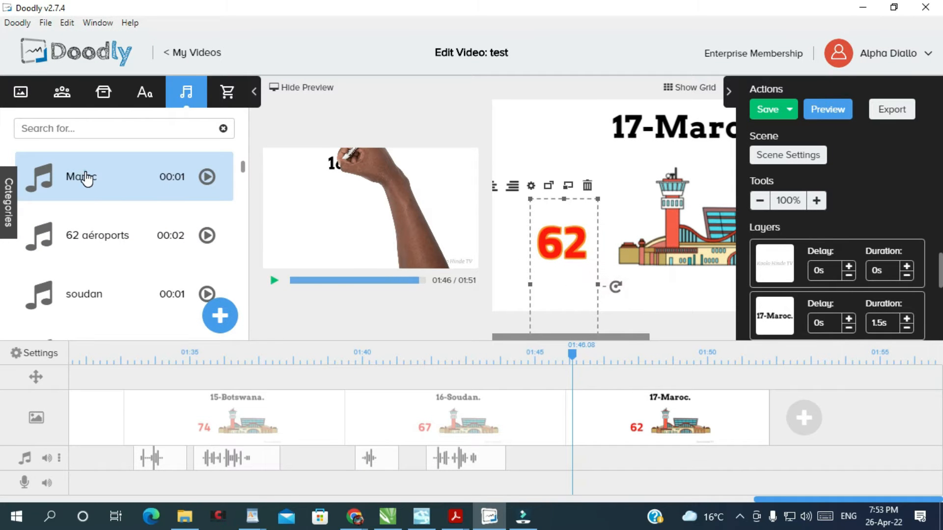
Add the Maroc sound to the audio track at the start of the 17-Maroc scene and play it back
drag(86, 178, 712, 481)
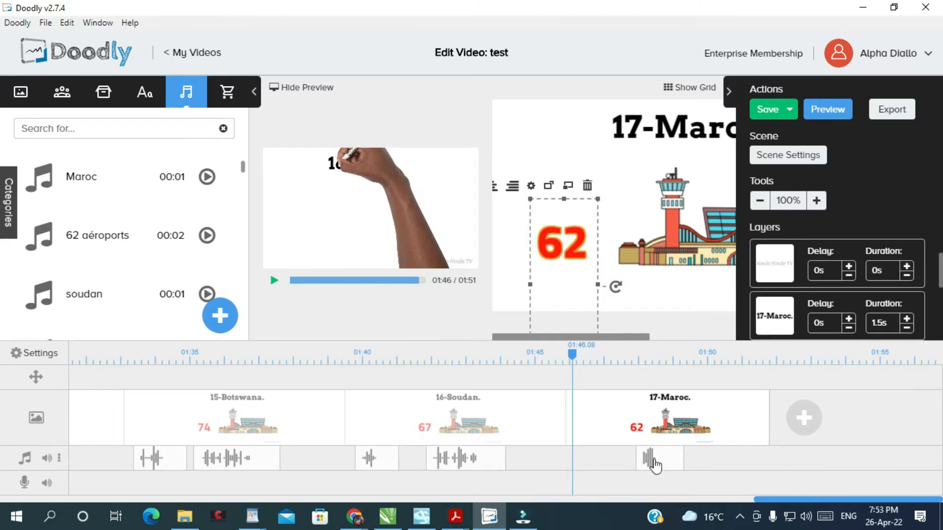
drag(648, 456, 586, 465)
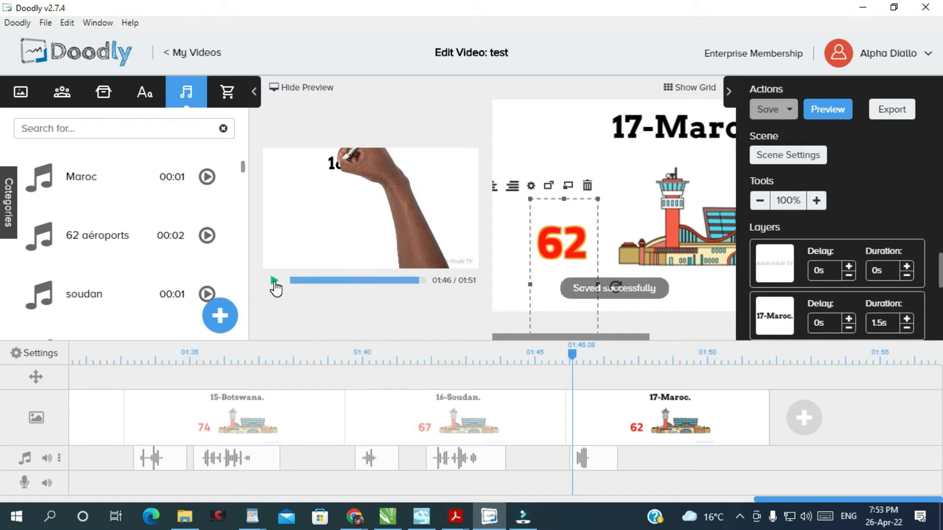
click(274, 282)
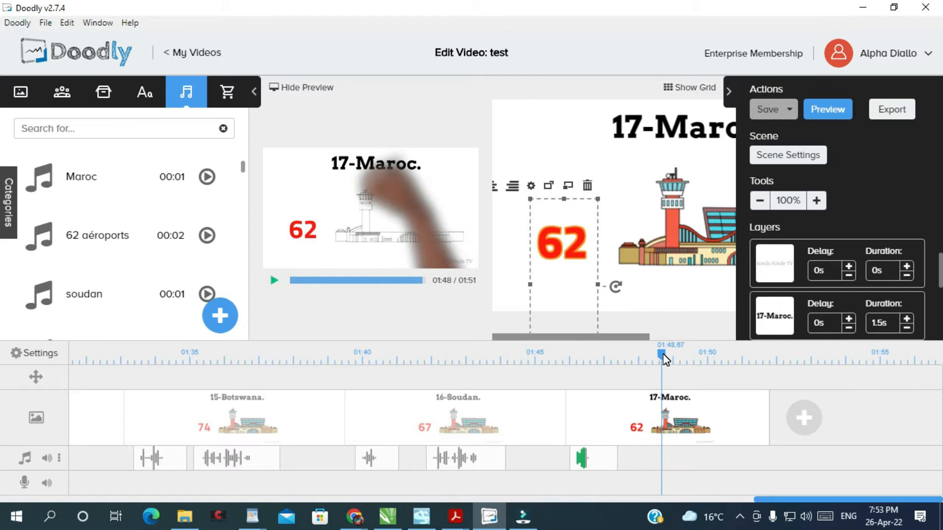
Add the 62 aéroports sound to the audio track where the number starts being drawn, at about 01:47.76
drag(661, 359, 632, 358)
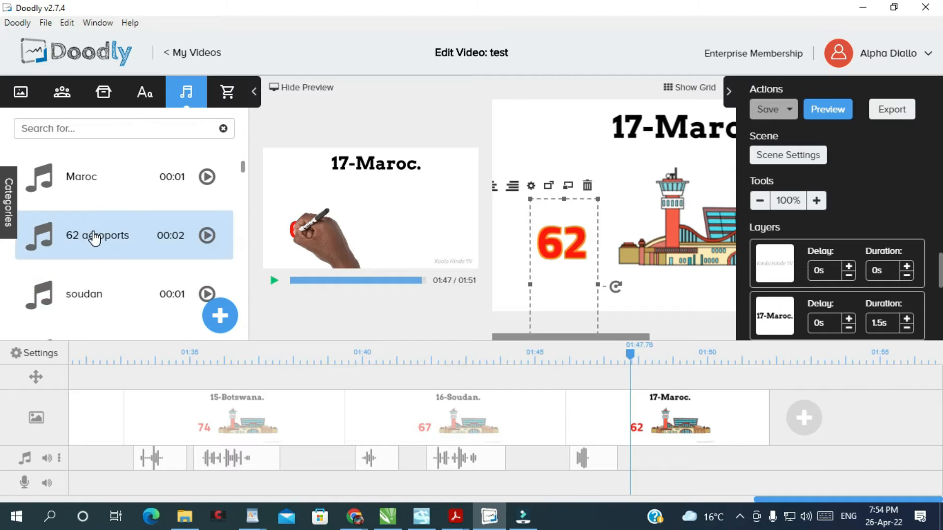
drag(98, 235, 644, 457)
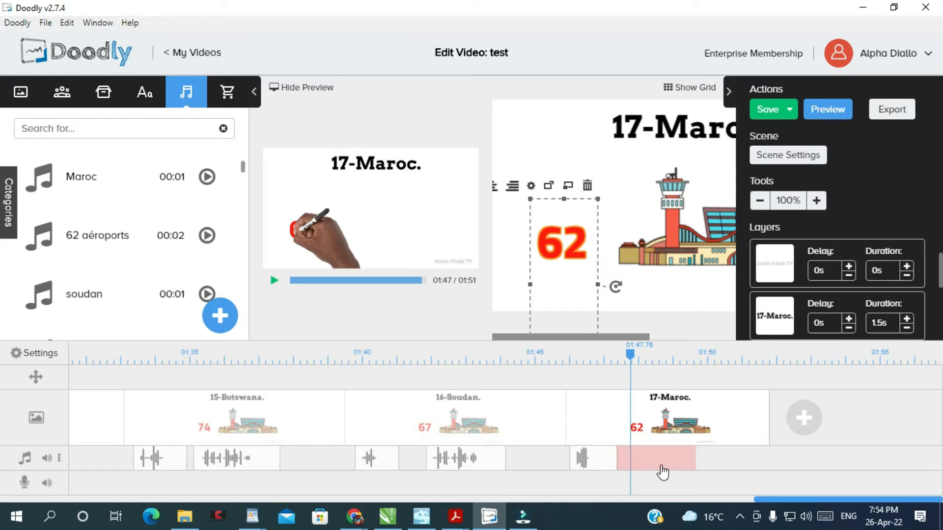
drag(702, 460, 642, 463)
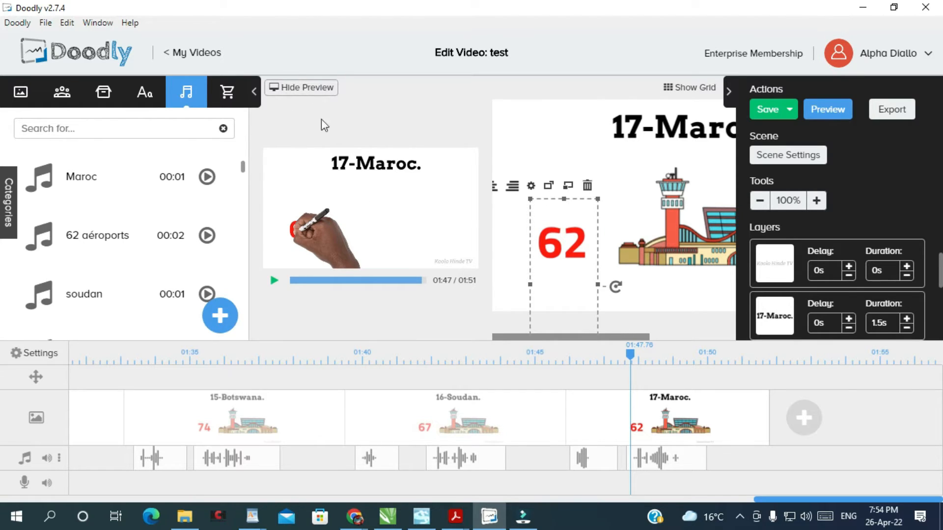
Play back the preview from about 01:44 to check the narration timing of the 17-Maroc scene
click(416, 281)
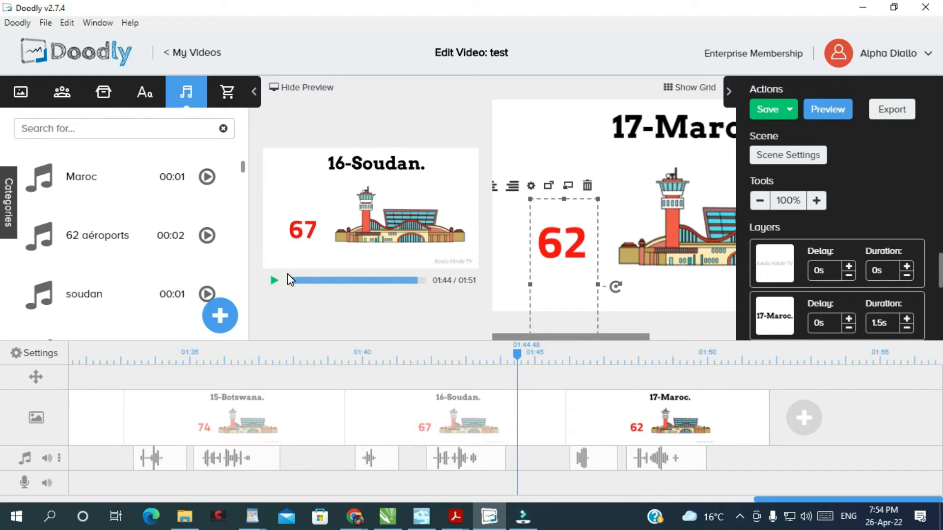
click(275, 283)
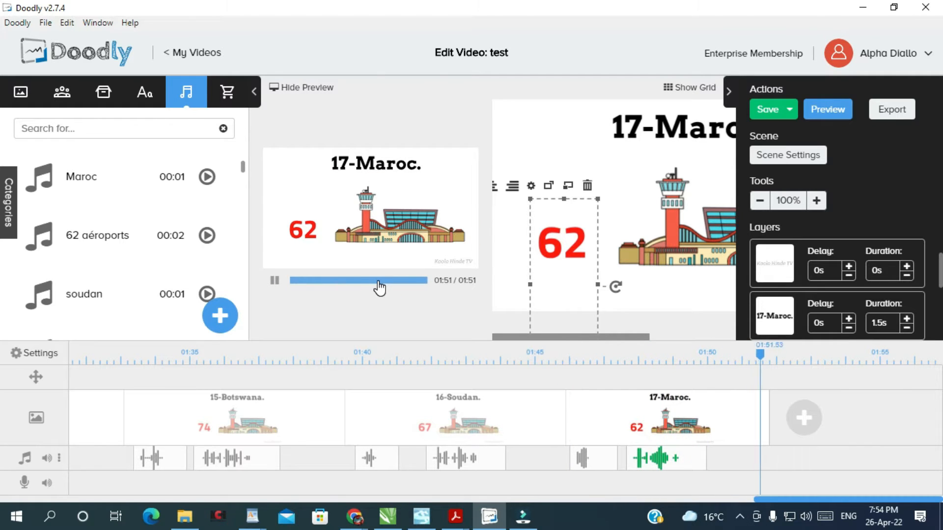
click(377, 280)
click(272, 281)
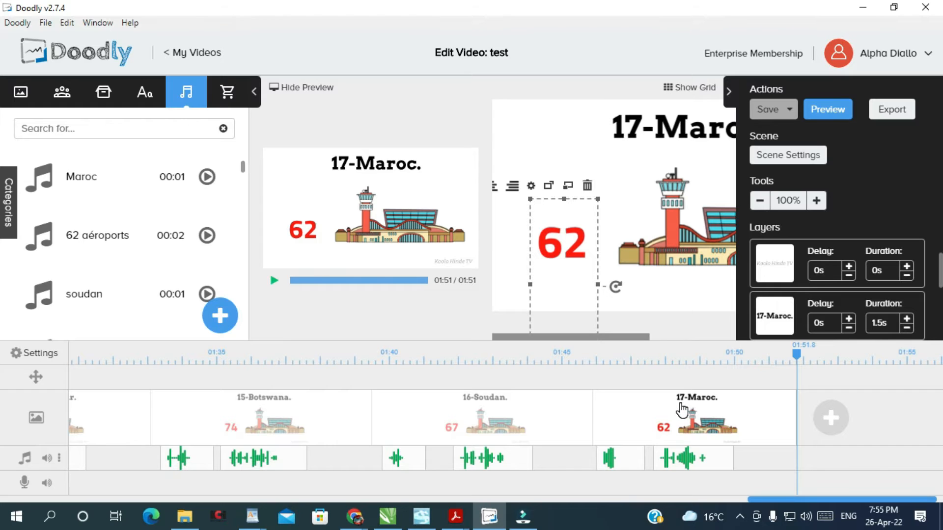
Duplicate the 17-Maroc scene and place the playhead near the start of the copy, at 01:52.5
right_click(682, 409)
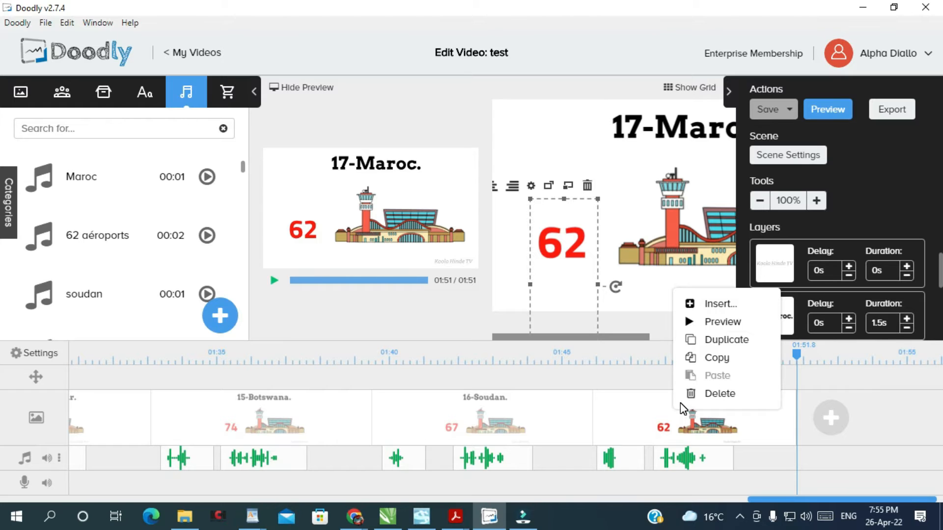
click(714, 338)
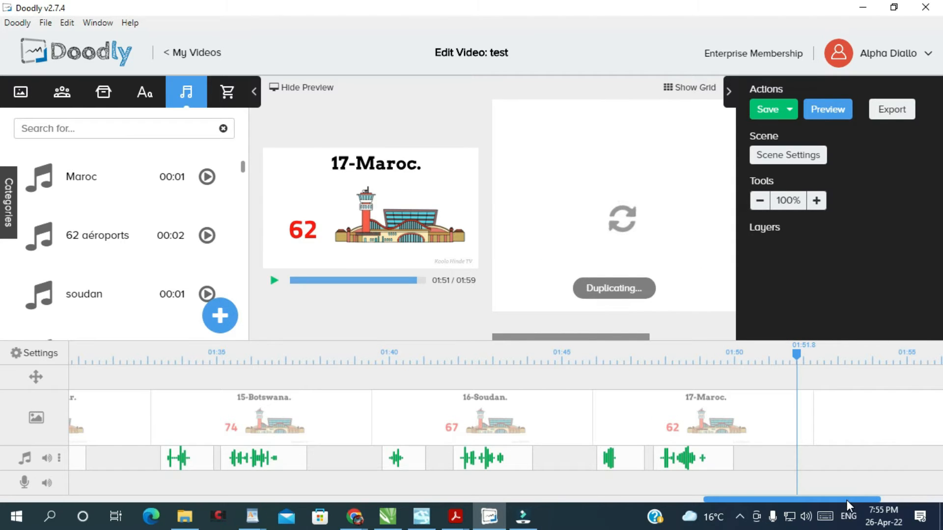
drag(846, 499, 900, 500)
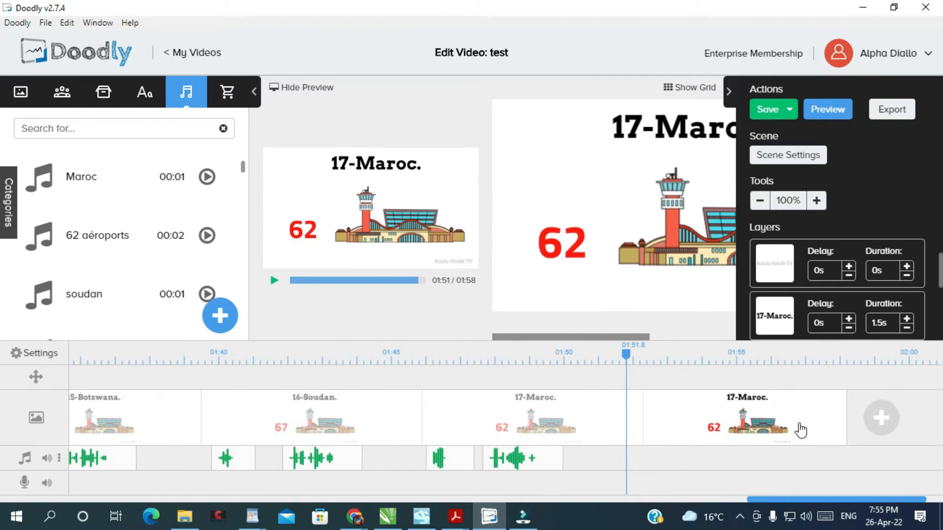
scroll(764, 419, right, 2)
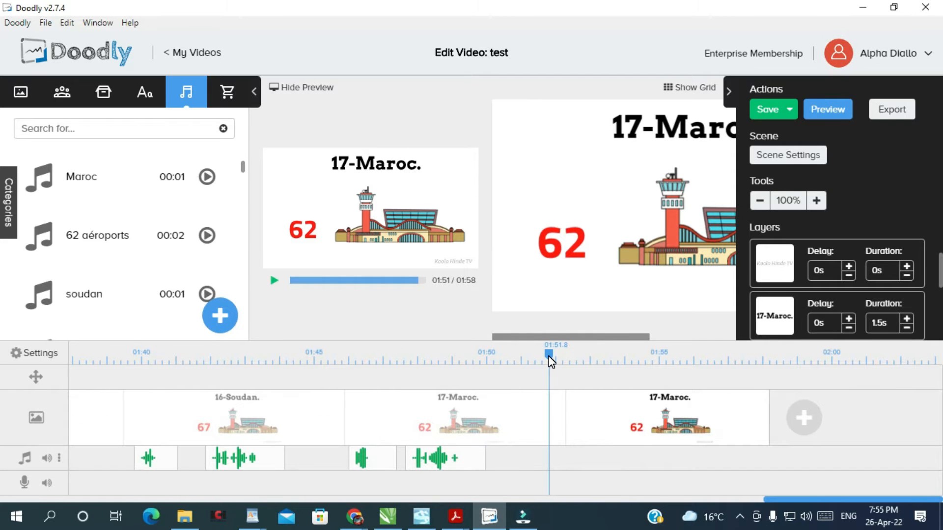
drag(551, 362, 577, 355)
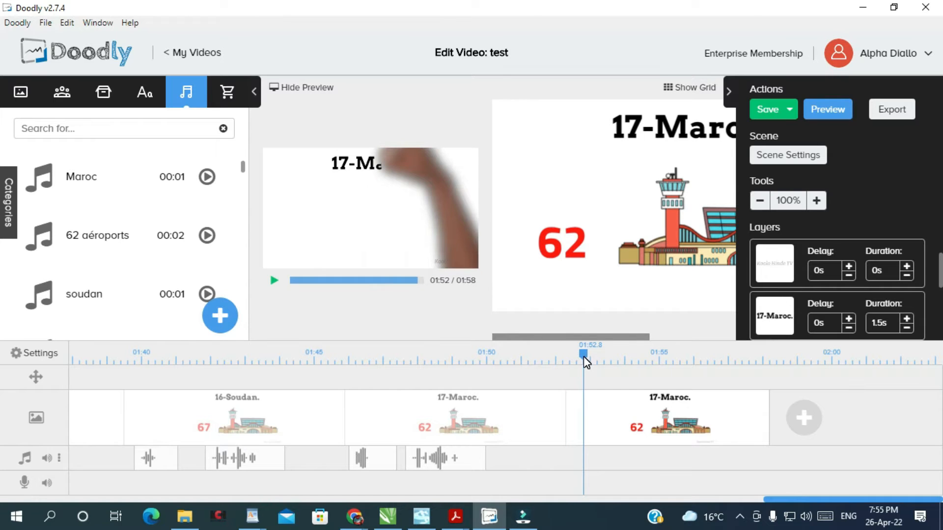
drag(583, 356, 578, 358)
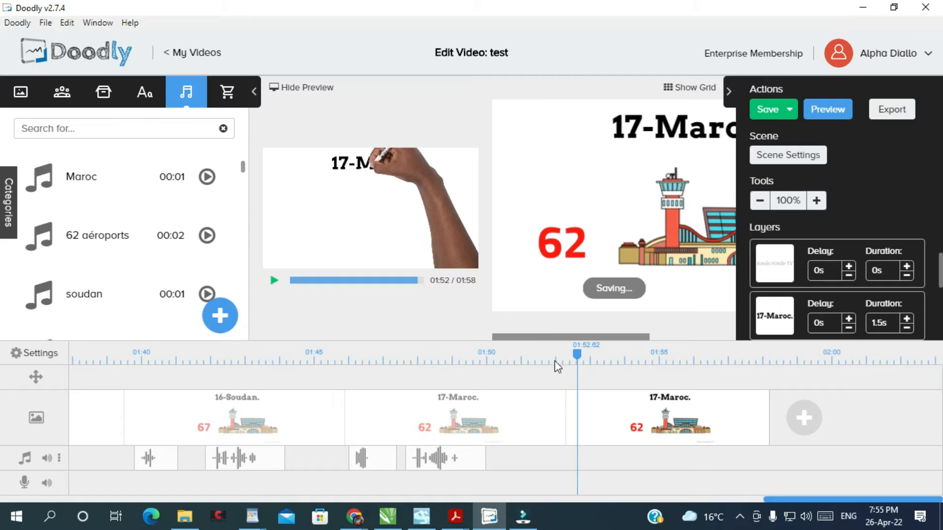
drag(578, 359, 573, 358)
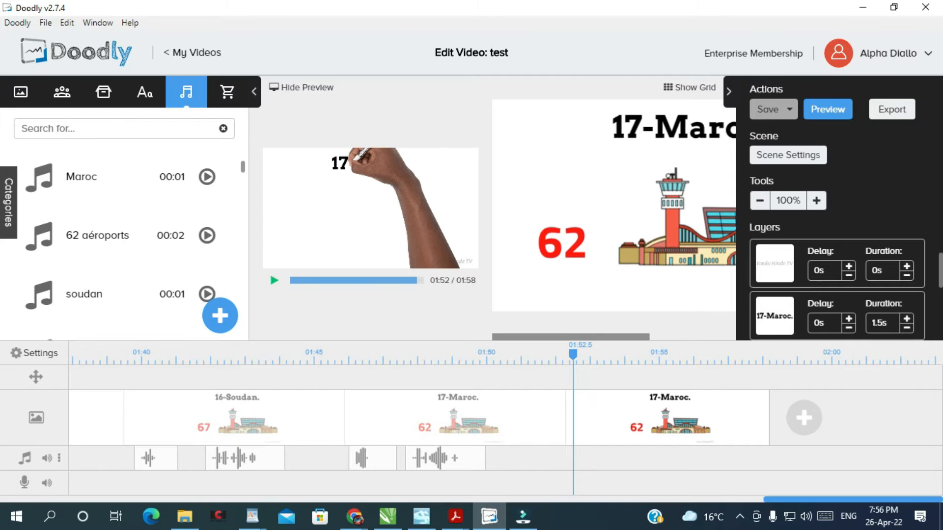
Change the title text of the duplicated 17-Maroc scene to "18-Tchad."
key(alt+Tab)
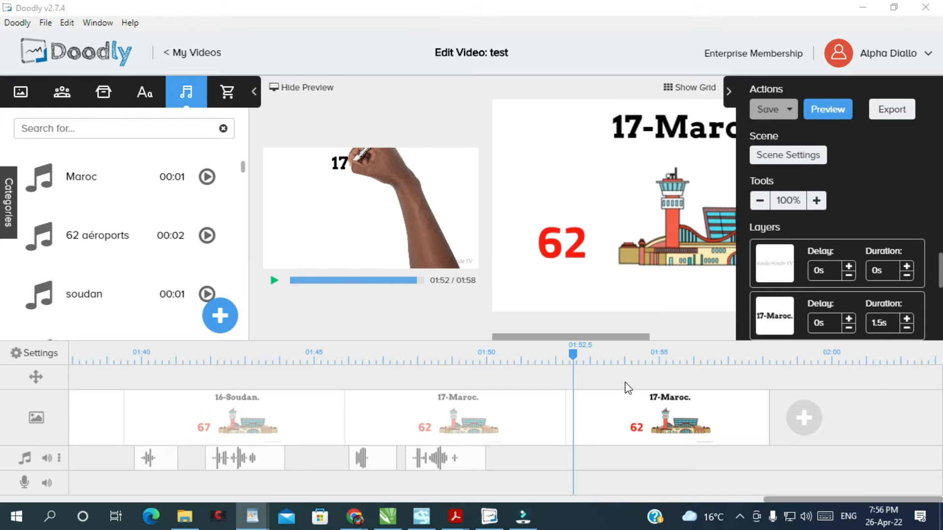
click(691, 127)
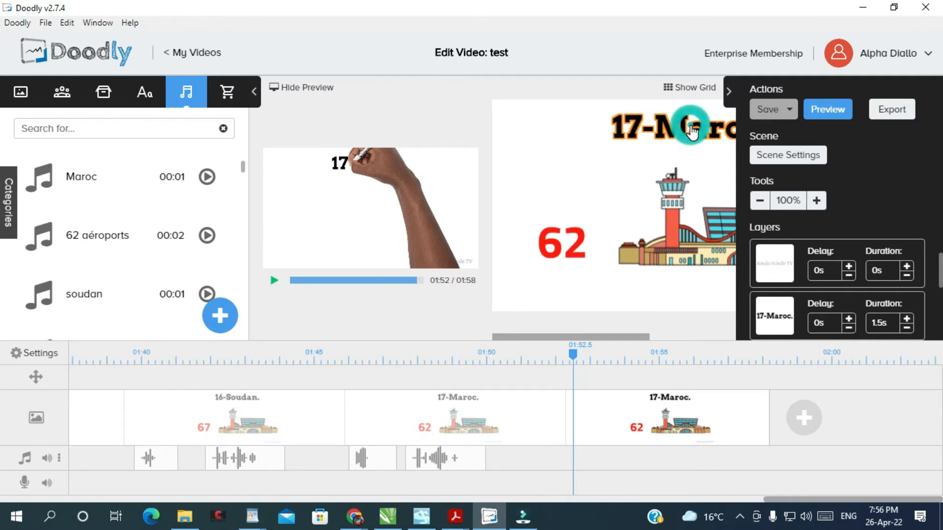
double_click(690, 126)
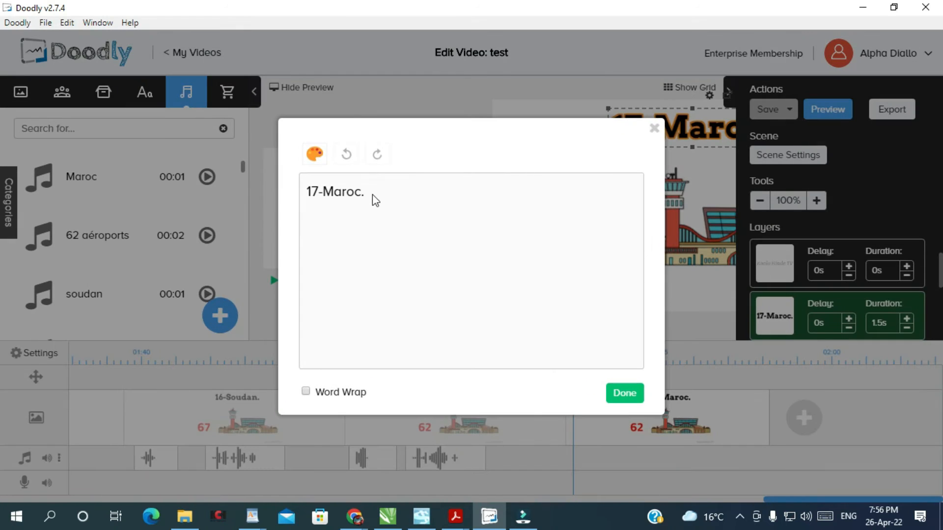
double_click(354, 194)
text(Tchad)
key(Delete)
text(8)
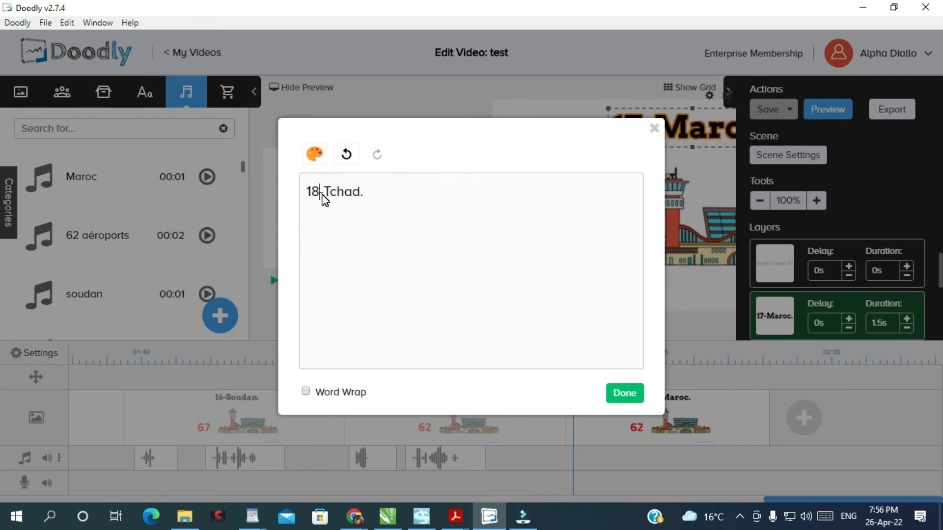
click(637, 400)
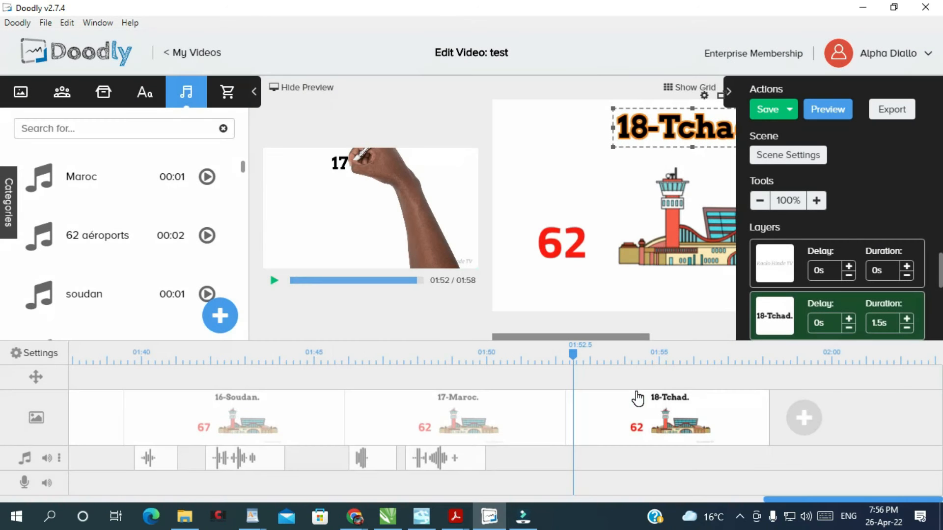
Change the red airport count in the 18-Tchad scene to 59
click(562, 252)
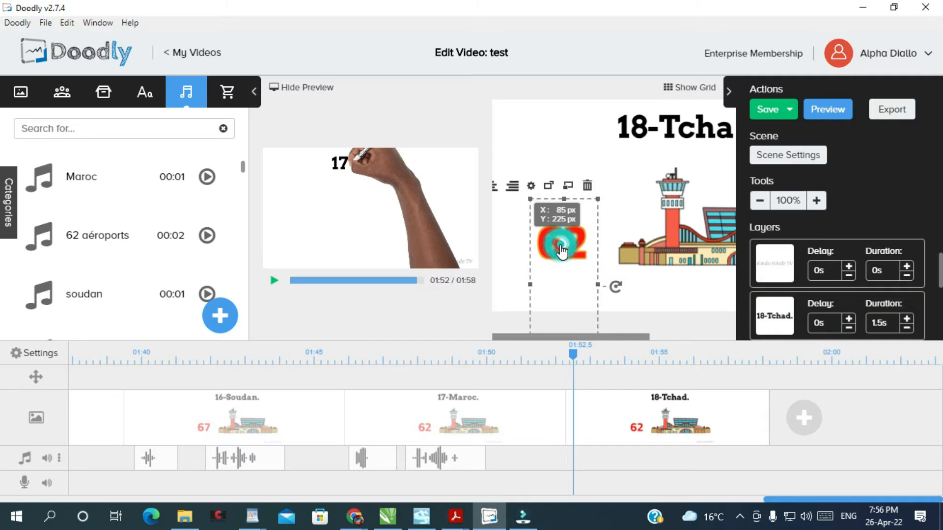
double_click(563, 245)
drag(337, 191, 266, 183)
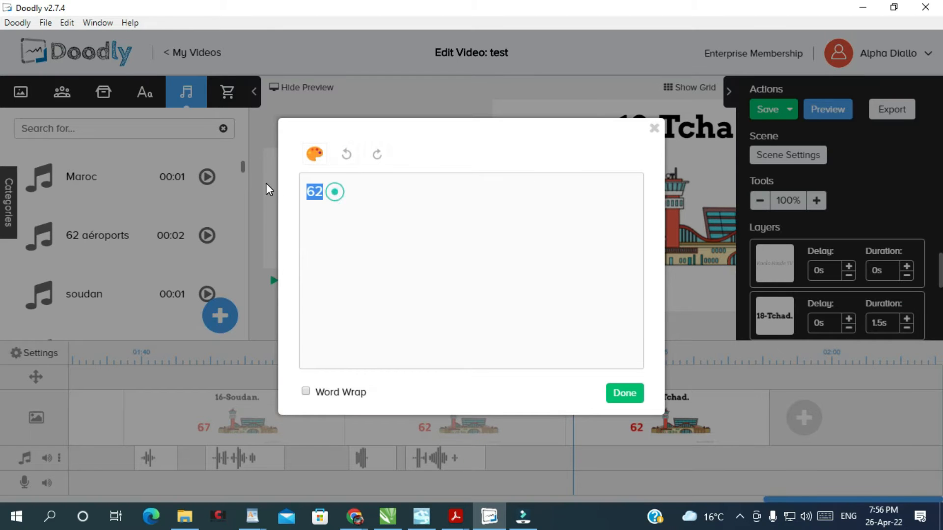
text(59)
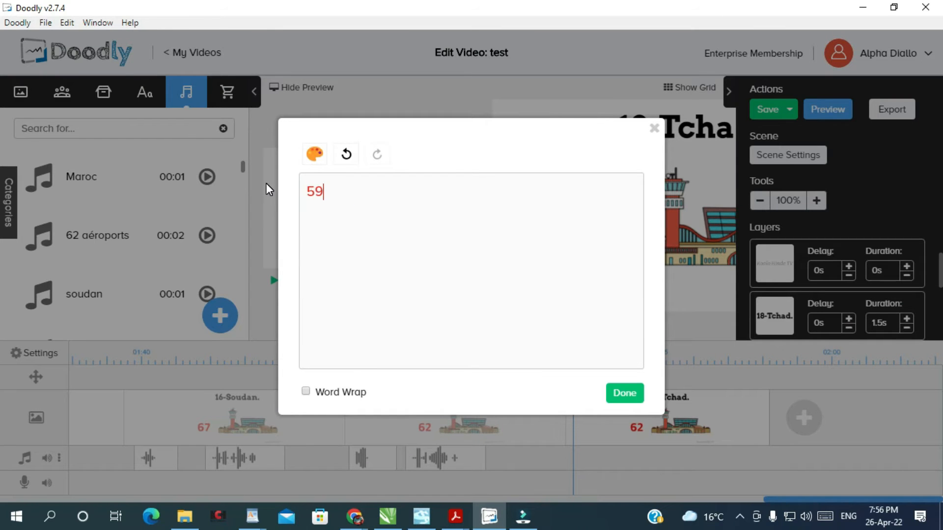
click(623, 395)
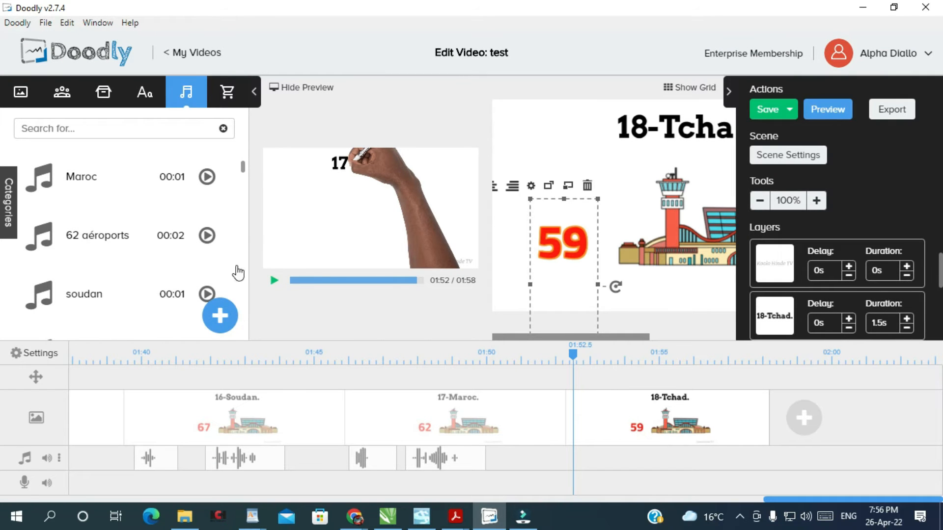
Import the sound files "59 aéroports." and "Tchad" from the 18 Tchad folder into the sound library
click(222, 319)
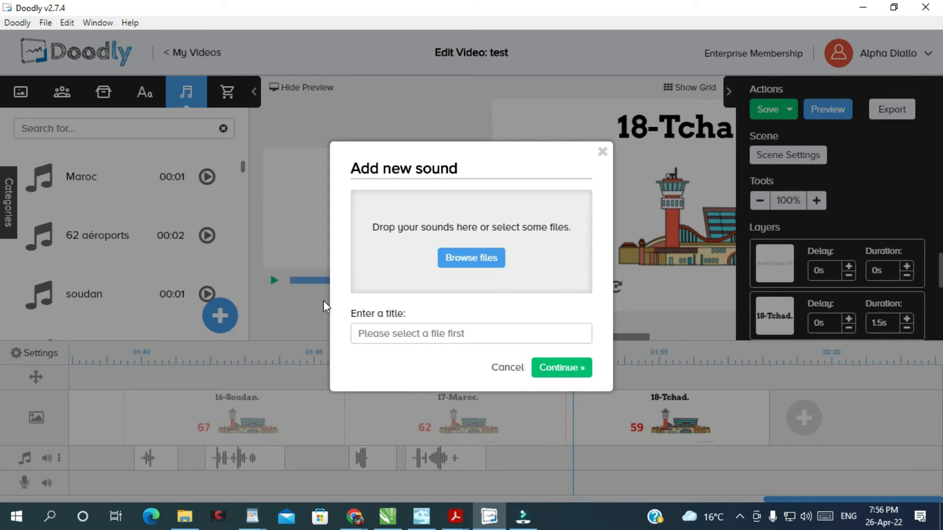
click(488, 258)
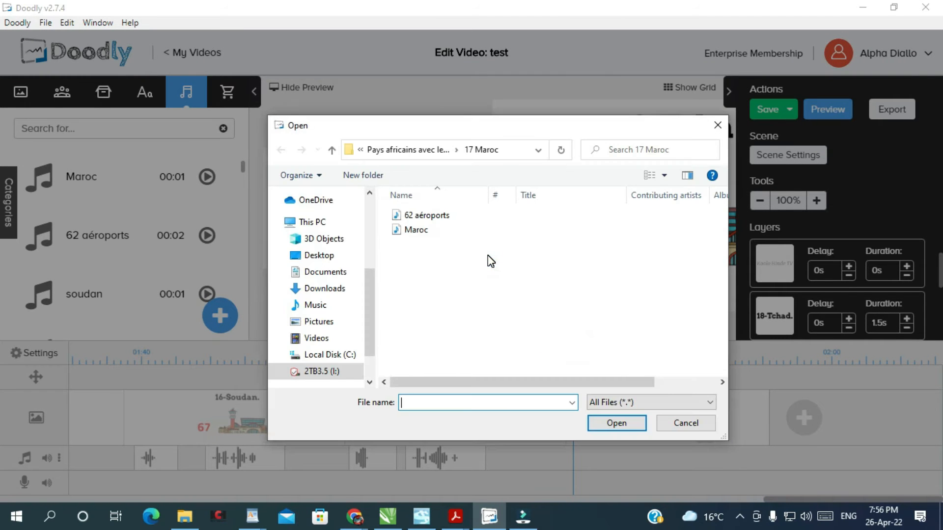
click(397, 150)
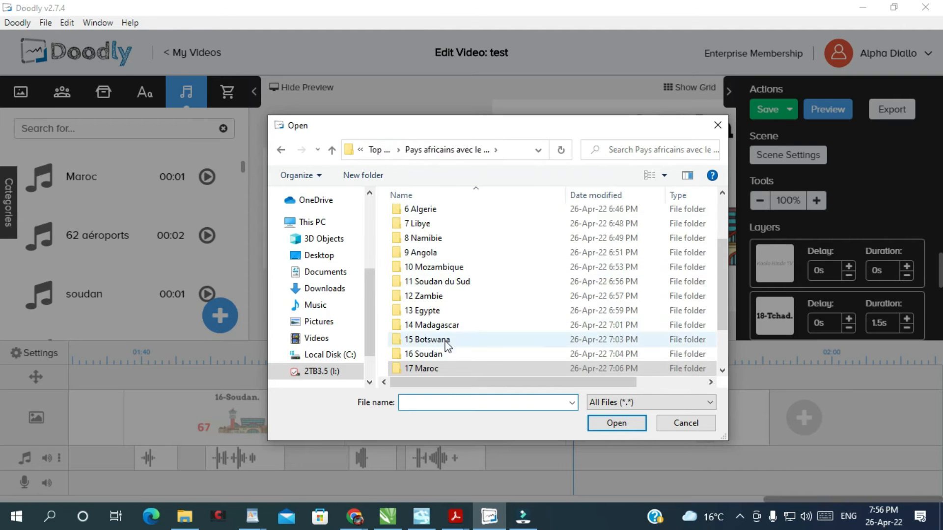
scroll(421, 339, down, 1)
click(421, 340)
double_click(421, 339)
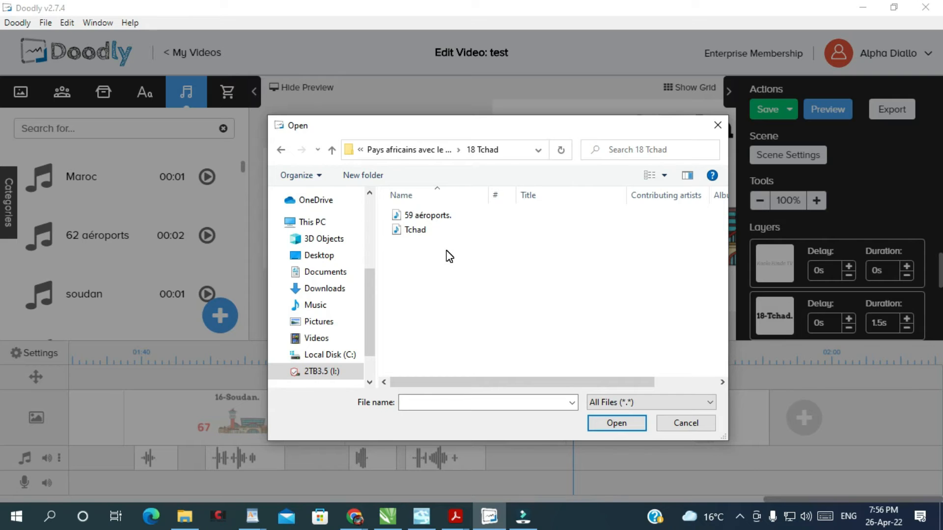
key(ctrl+a)
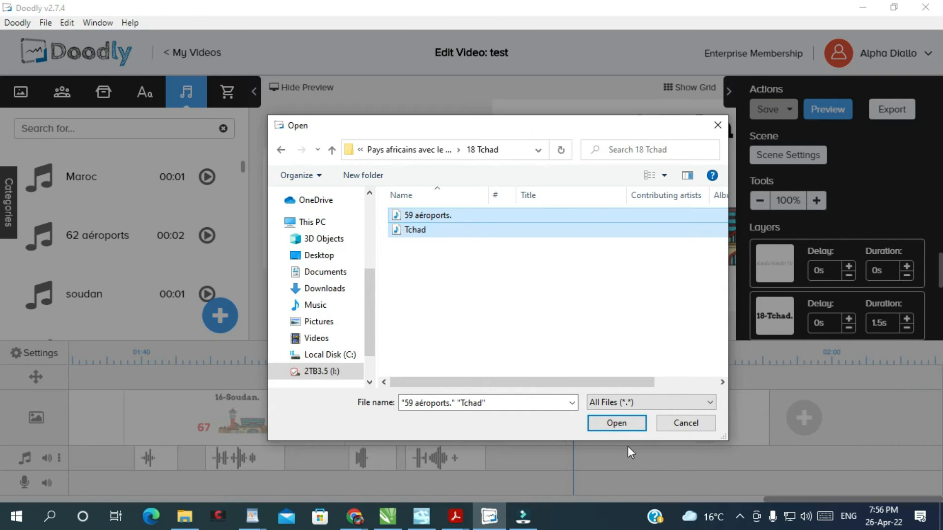
click(616, 423)
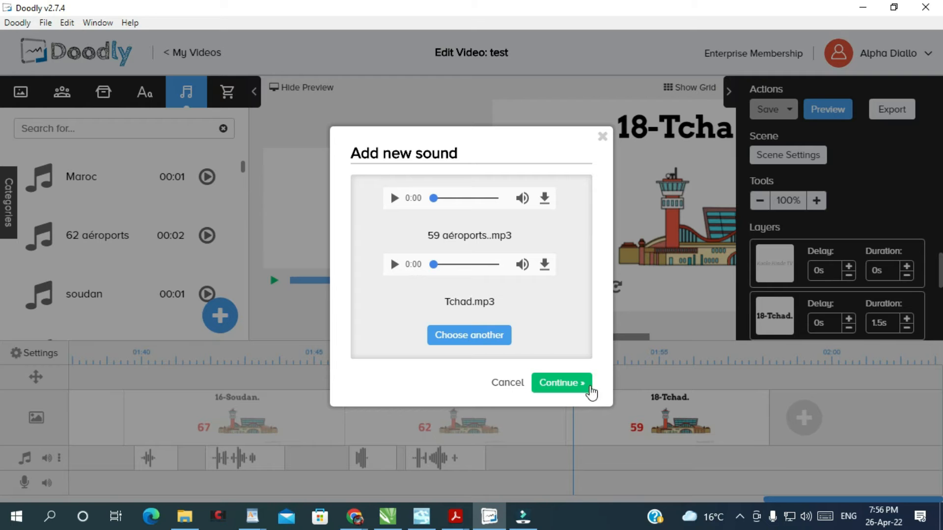
click(576, 388)
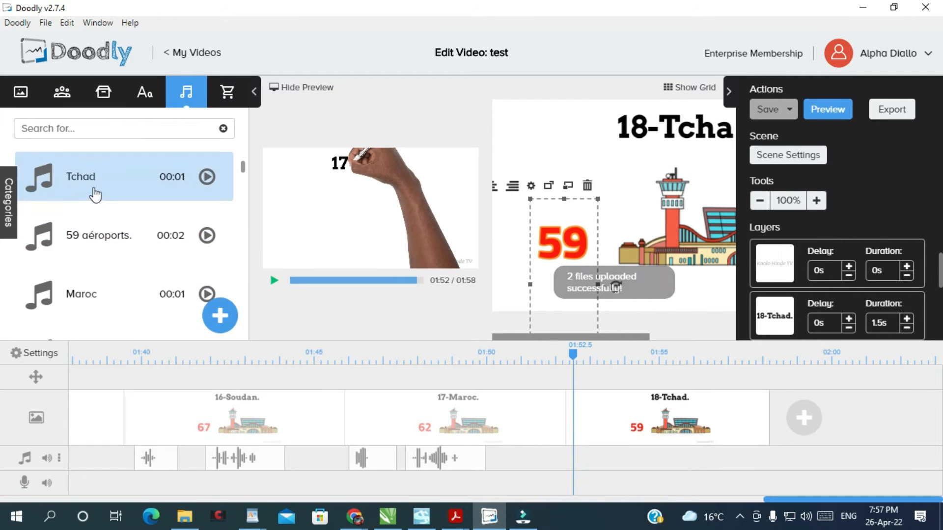
Add the Tchad sound at 01:52.5 and the 59 aéroports sound at about 01:55.1 on the audio track, checking them by playback
drag(75, 182, 655, 448)
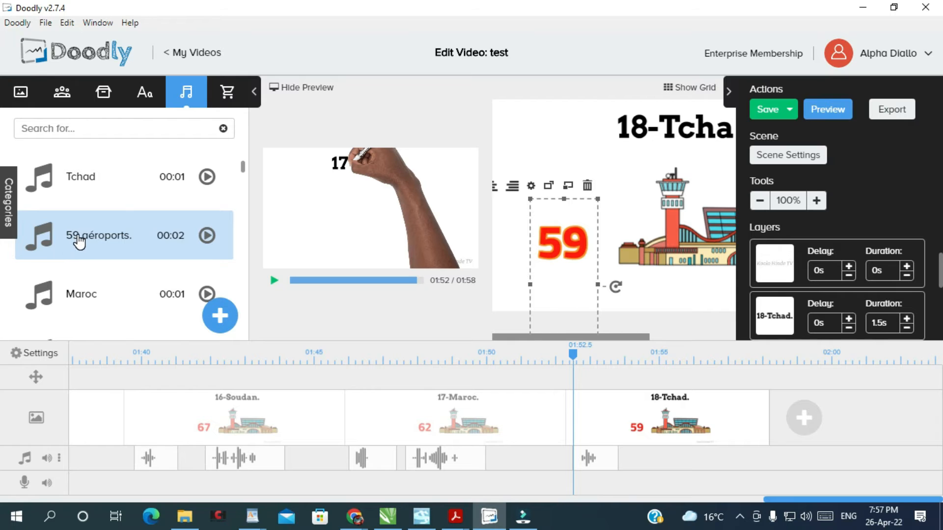
drag(79, 240, 674, 454)
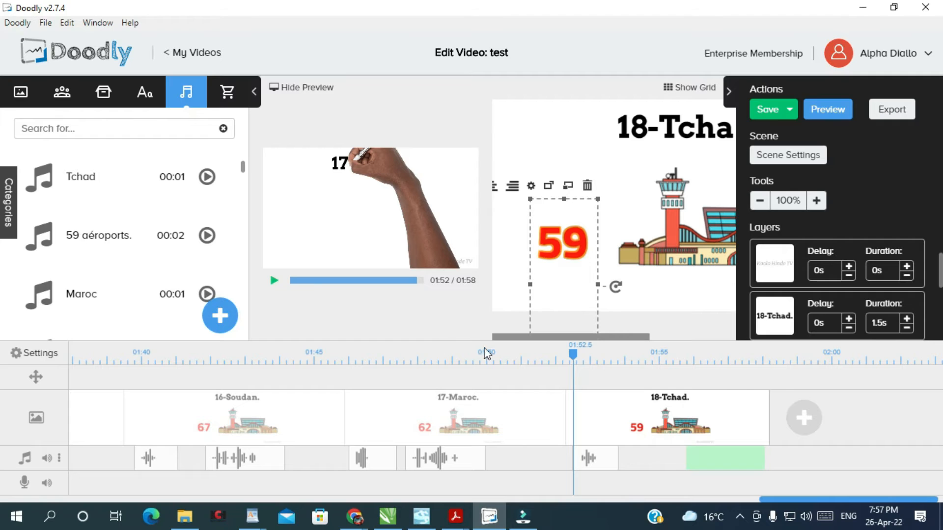
click(275, 281)
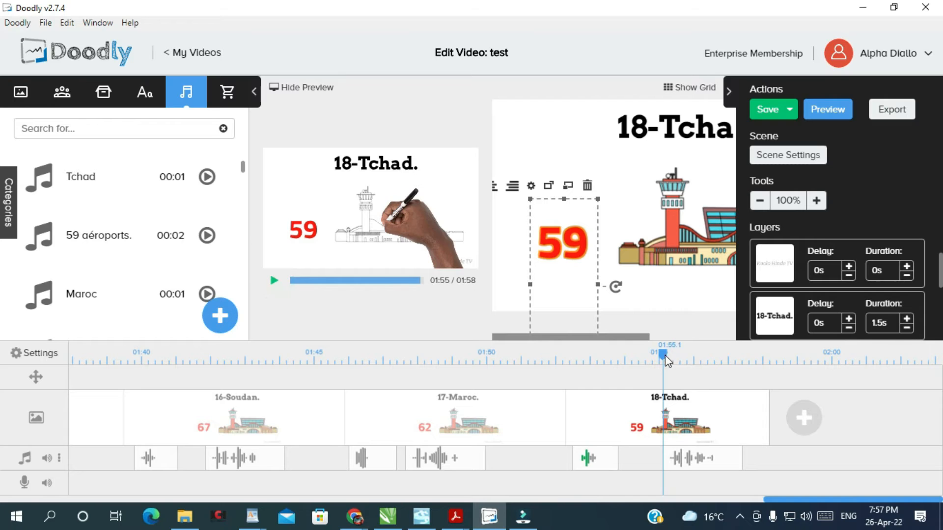
Move the 59 aéroports sound to where the number starts being drawn, at about 01:54.1, and play the 18-Tchad scene back
drag(664, 356, 631, 358)
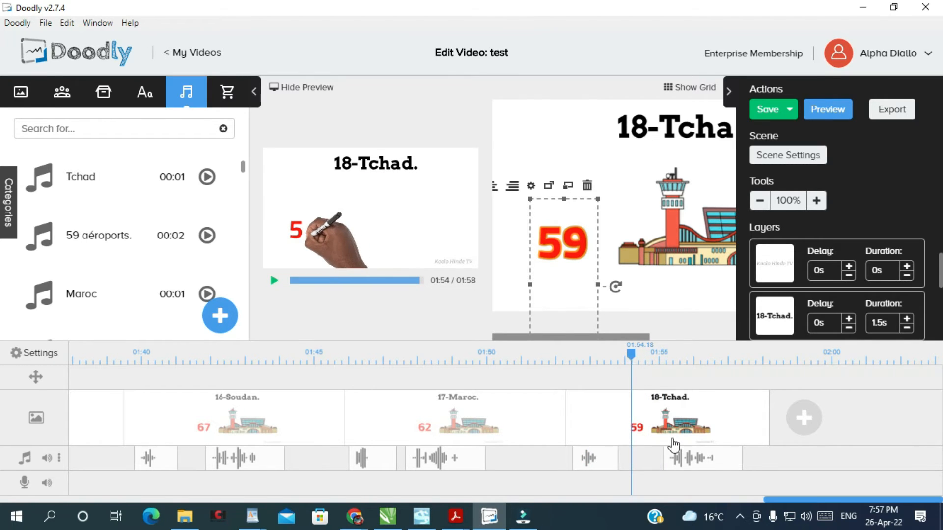
drag(687, 461, 648, 452)
drag(639, 452, 635, 452)
drag(682, 456, 660, 462)
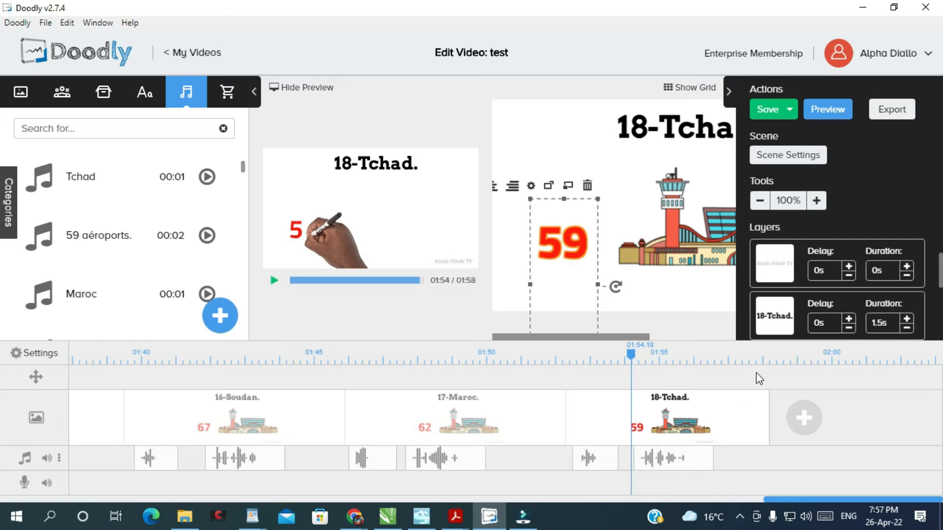
click(659, 460)
drag(659, 461, 655, 463)
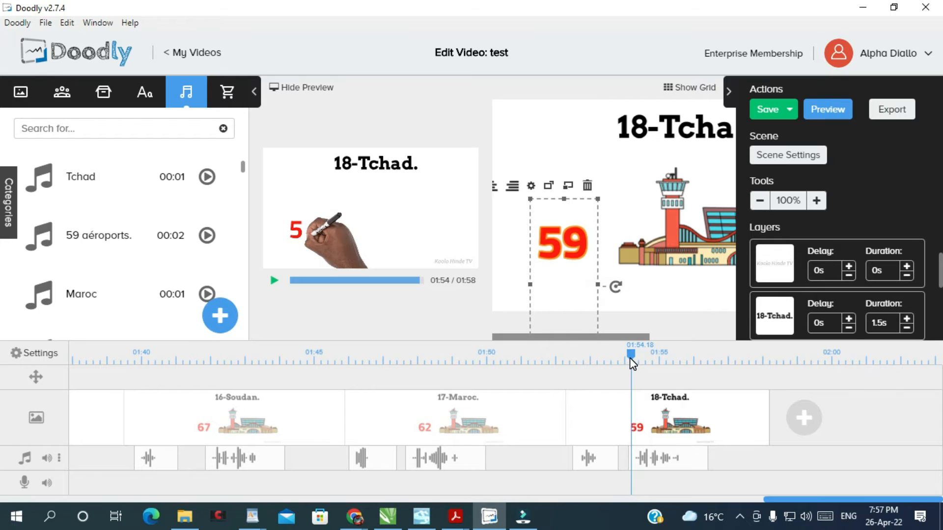
drag(630, 354, 562, 361)
click(274, 282)
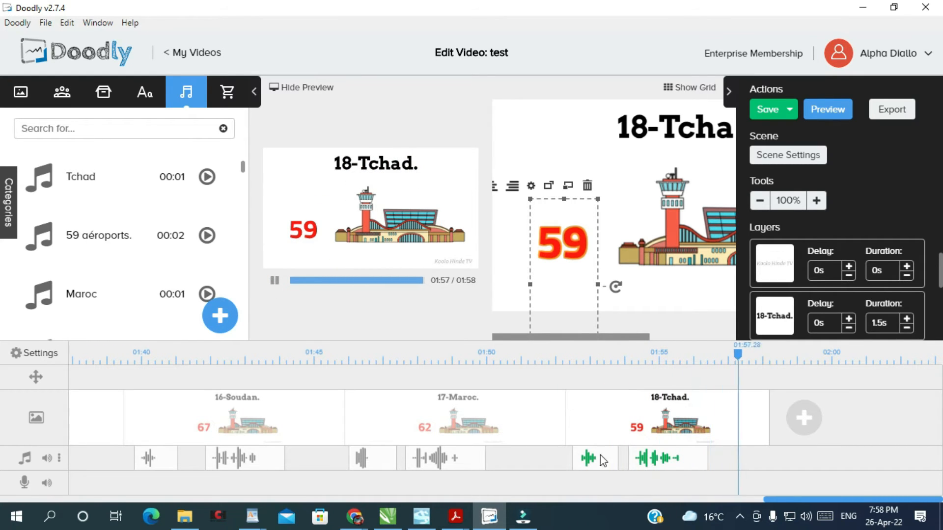
Duplicate the 18-Tchad scene at the end of the timeline
right_click(651, 406)
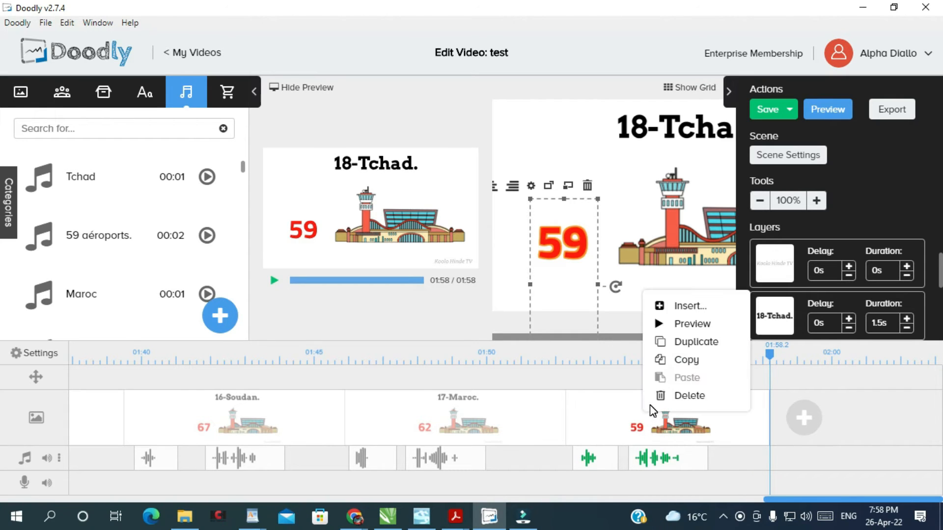
click(686, 342)
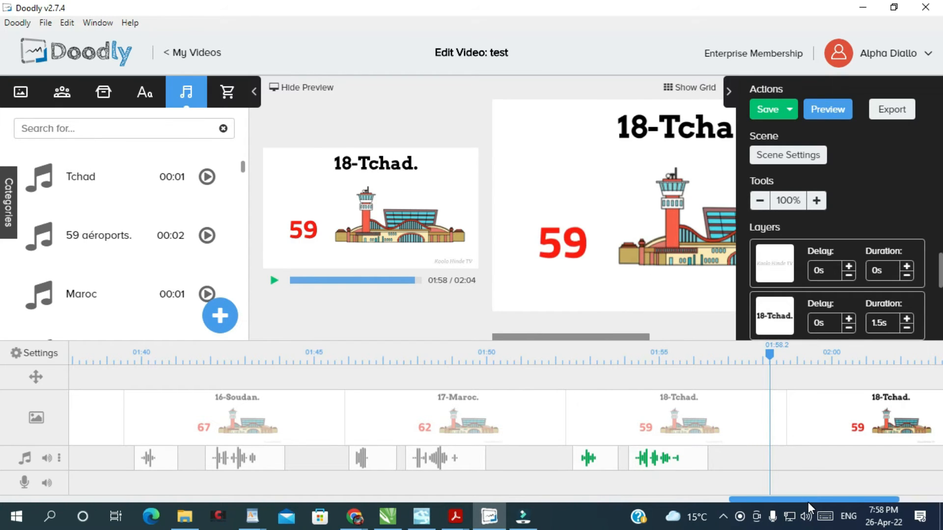
Change the title text of the duplicated last scene to "19-Ethiopie."
drag(808, 500, 850, 500)
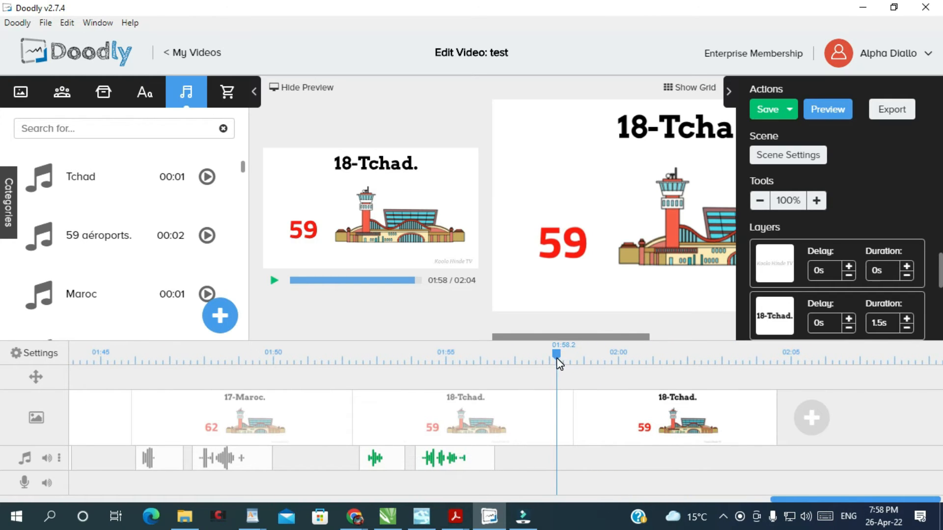
drag(556, 357, 570, 360)
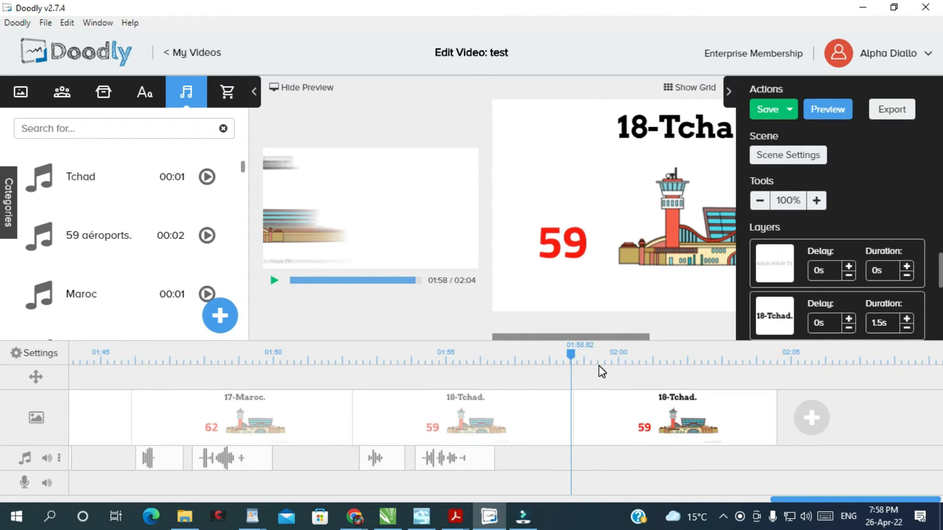
click(646, 415)
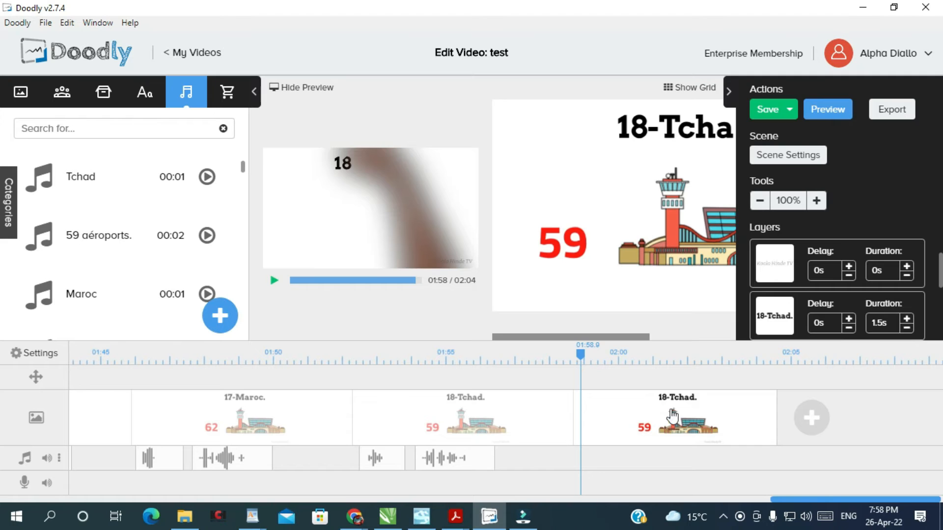
scroll(648, 415, right, 1)
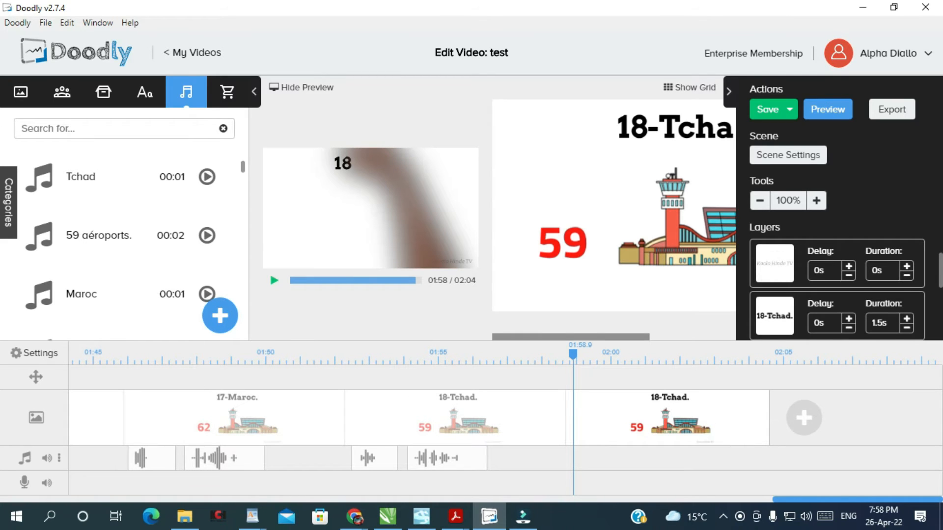
key(alt+Tab)
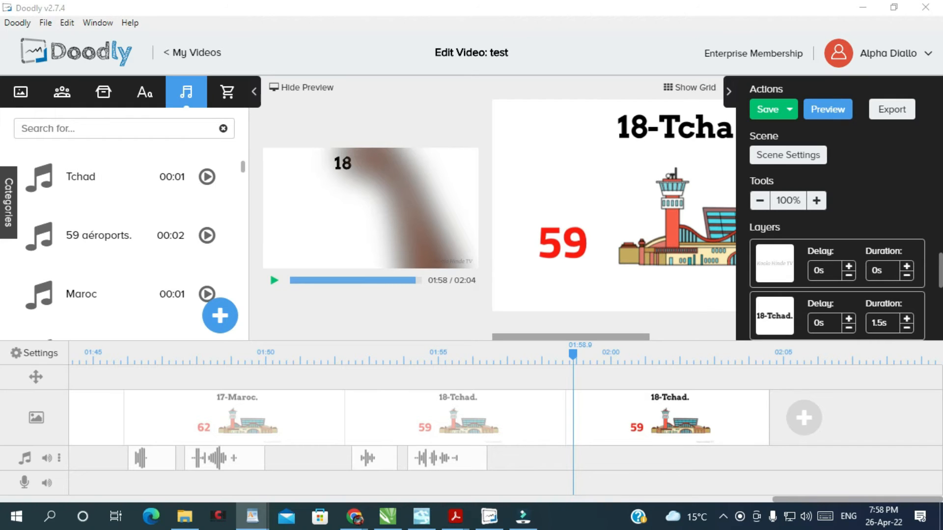
click(692, 130)
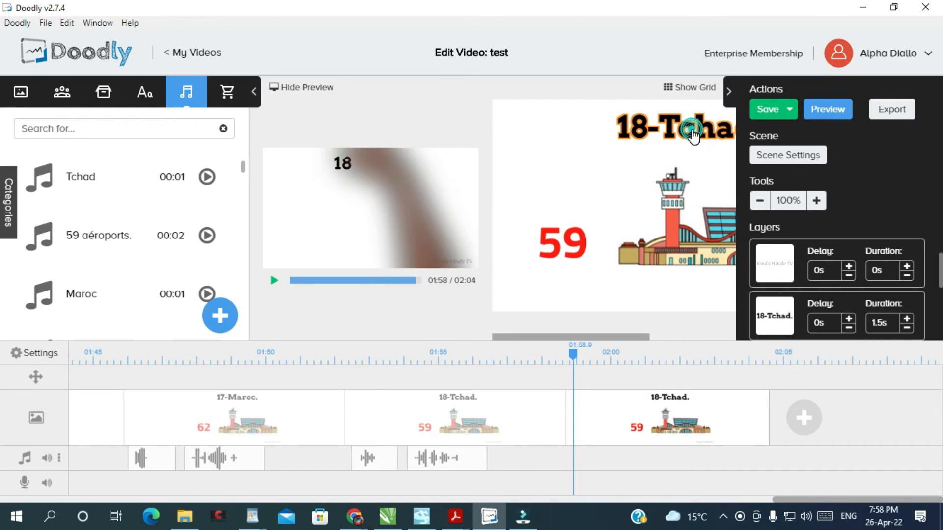
double_click(692, 134)
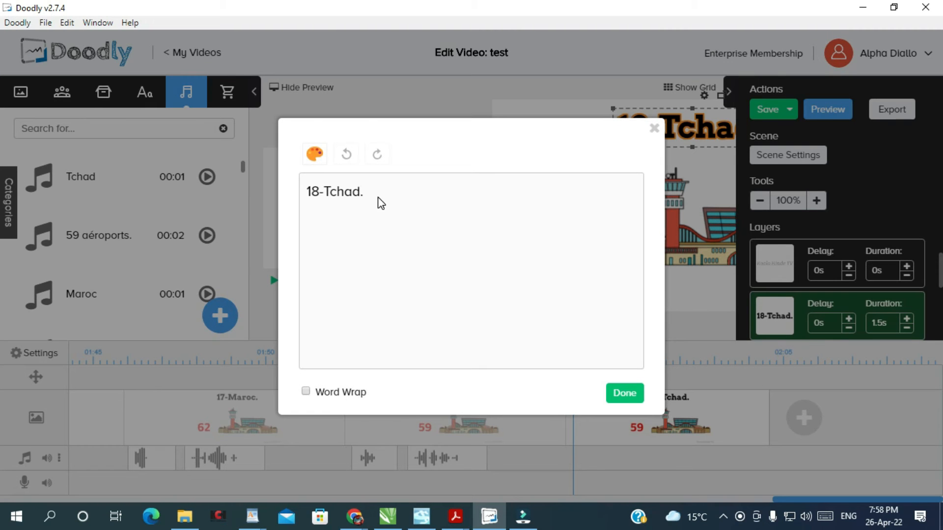
drag(359, 195, 325, 194)
click(314, 194)
click(629, 395)
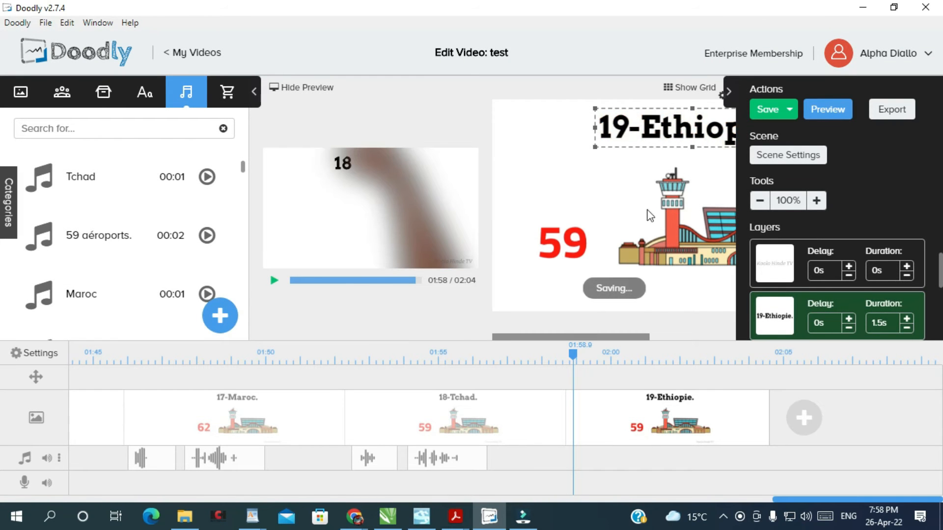
Change the red airport number in the 19-Ethiopie scene to 57
click(566, 254)
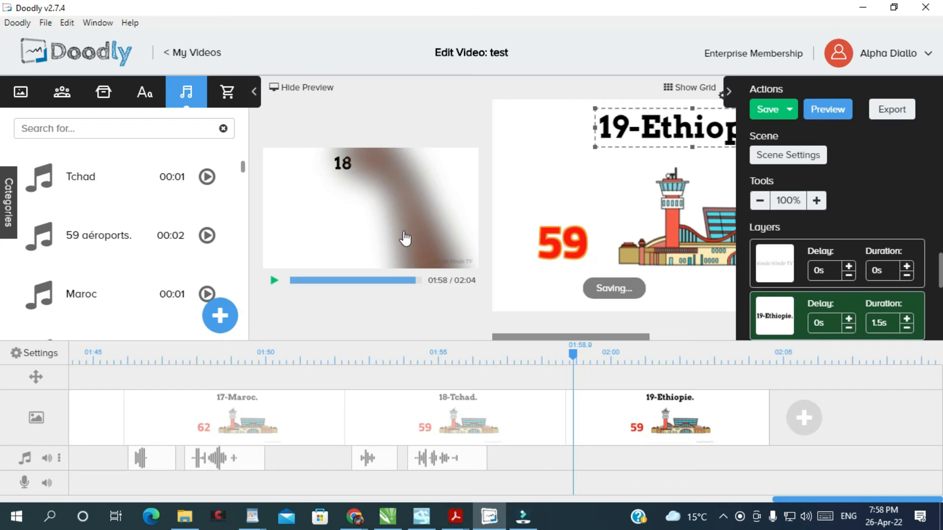
double_click(569, 251)
click(322, 190)
key(BackSpace)
text(7)
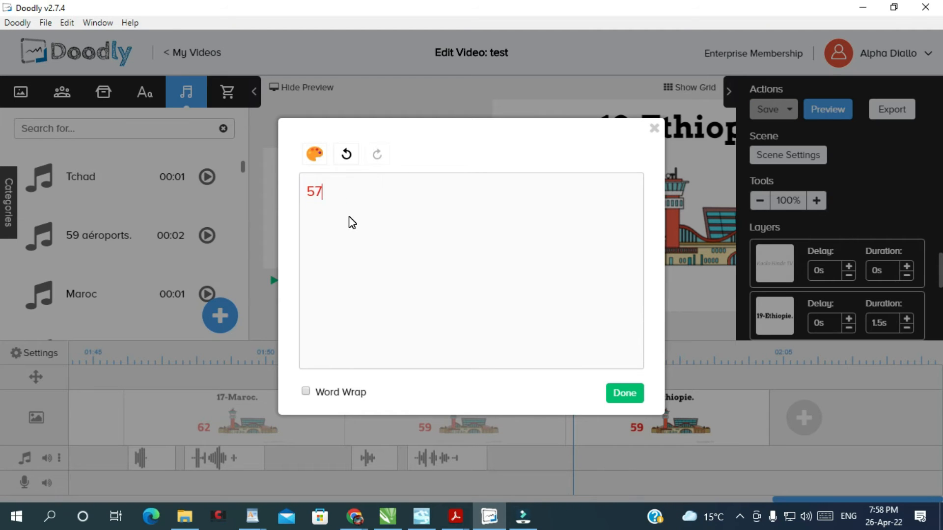
click(624, 392)
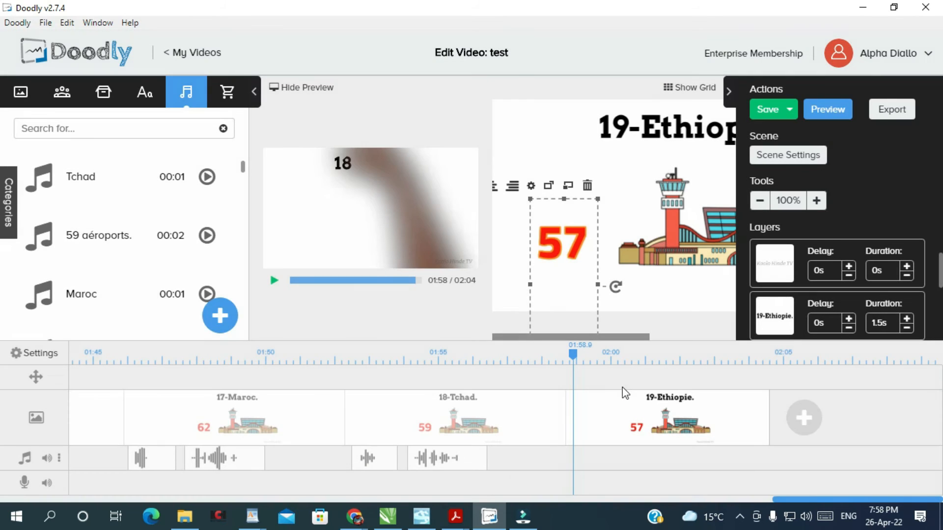
Import the sound files "57 aéroports." and "Ethiopie." from the 19 Ethiopie folder into the sound library
click(220, 315)
click(480, 268)
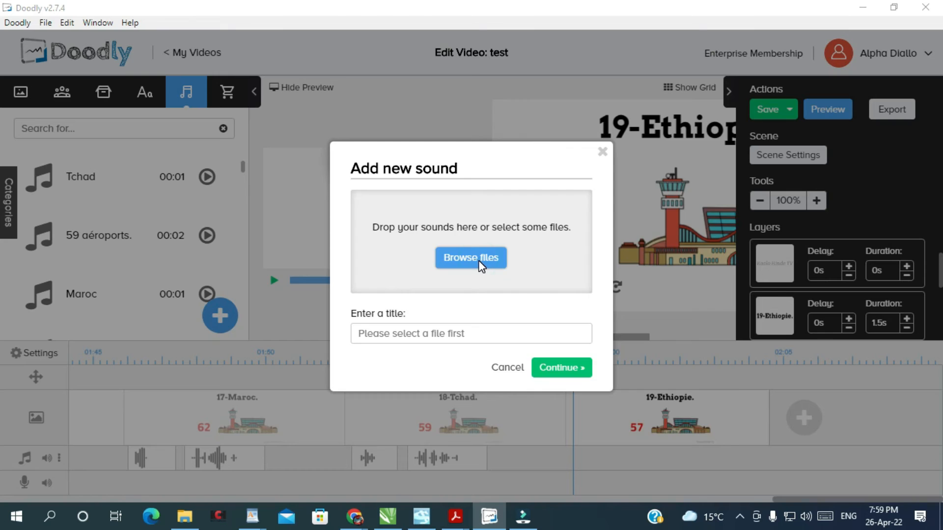
click(414, 150)
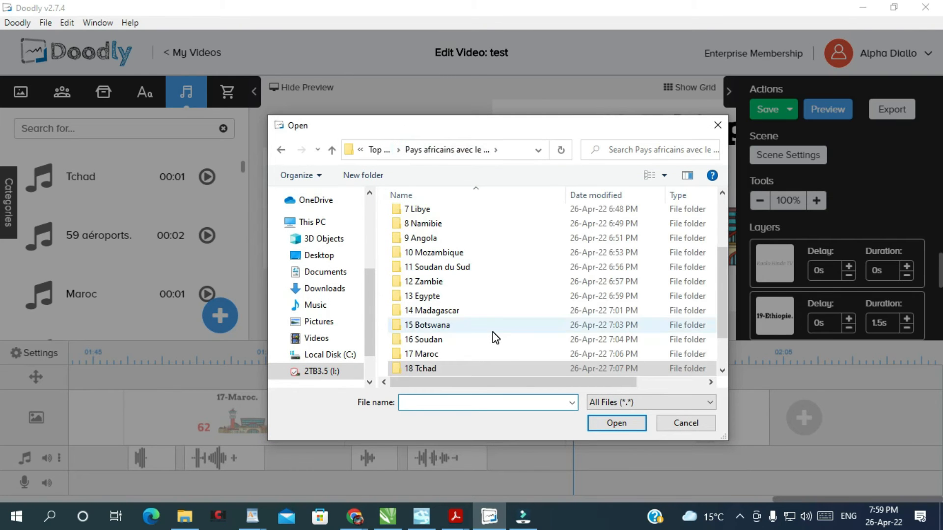
scroll(491, 334, down, 1)
double_click(437, 340)
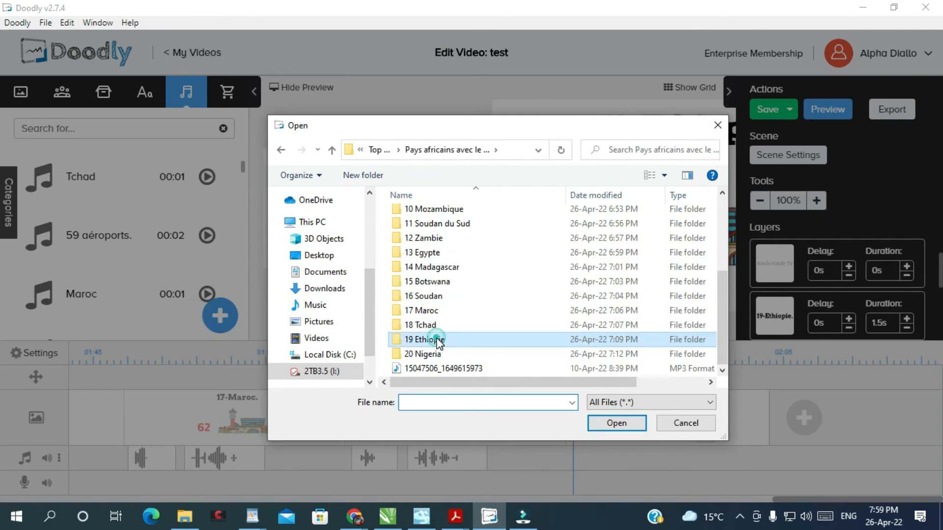
click(431, 230)
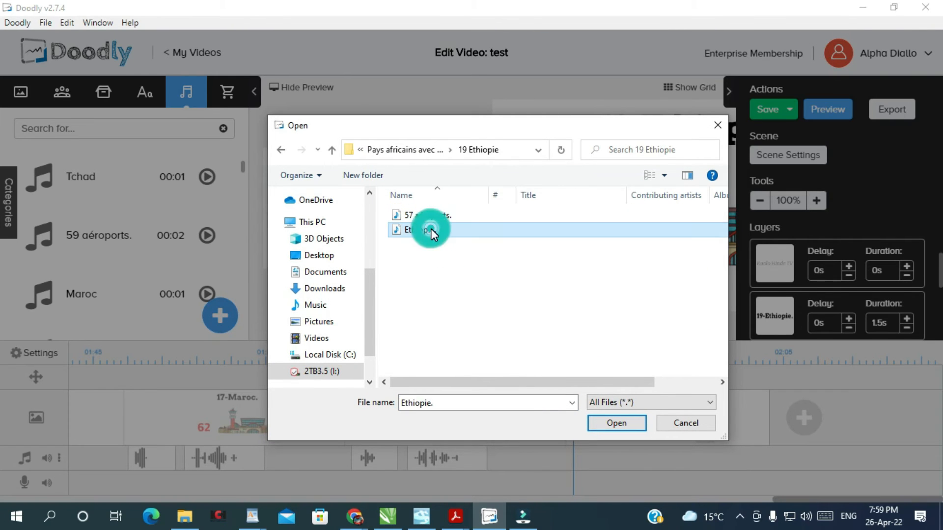
key(ctrl+a)
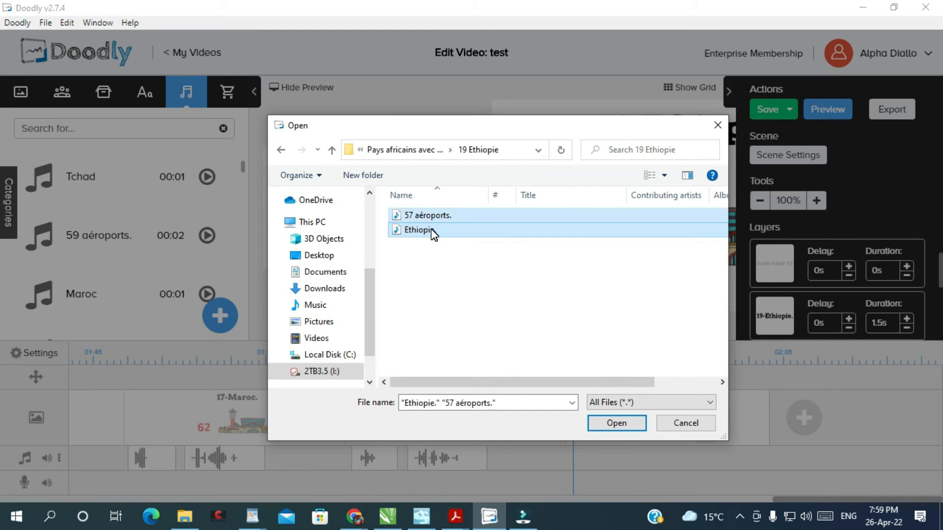
click(620, 427)
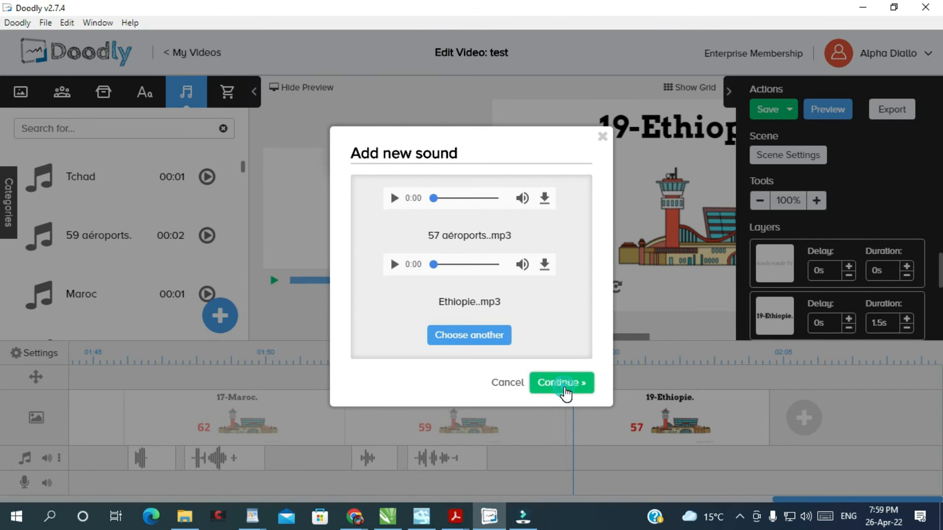
click(565, 388)
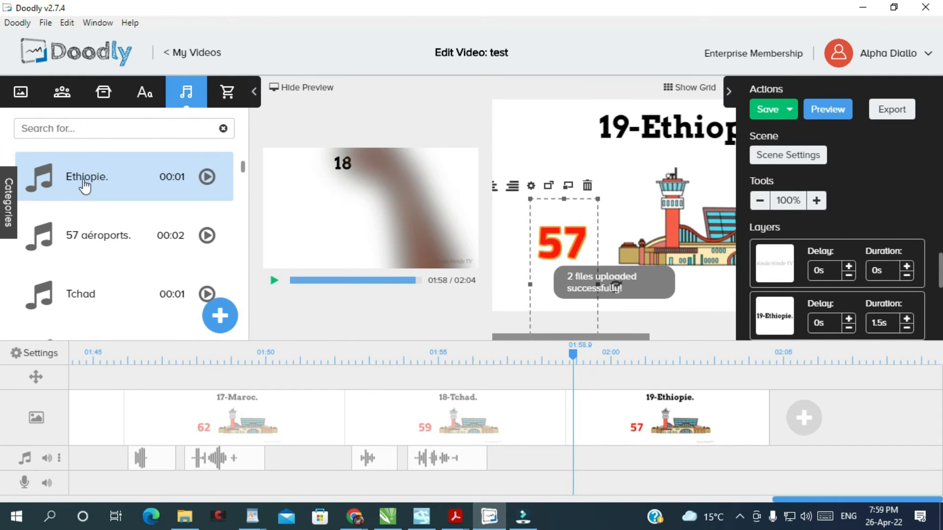
Add the Ethiopie sound to the audio track at about 01:59, where the 19-Ethiopie title starts being drawn, and check it by playback
drag(86, 186, 662, 460)
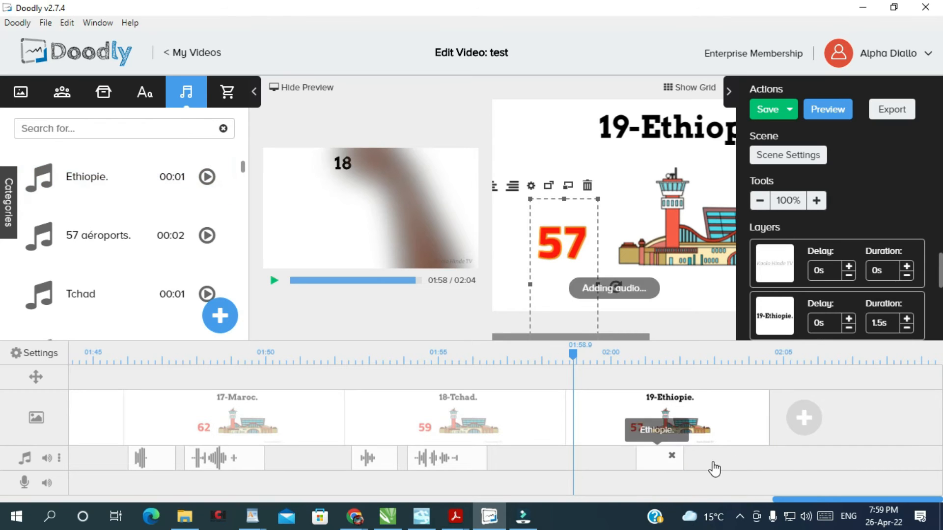
drag(655, 461, 593, 452)
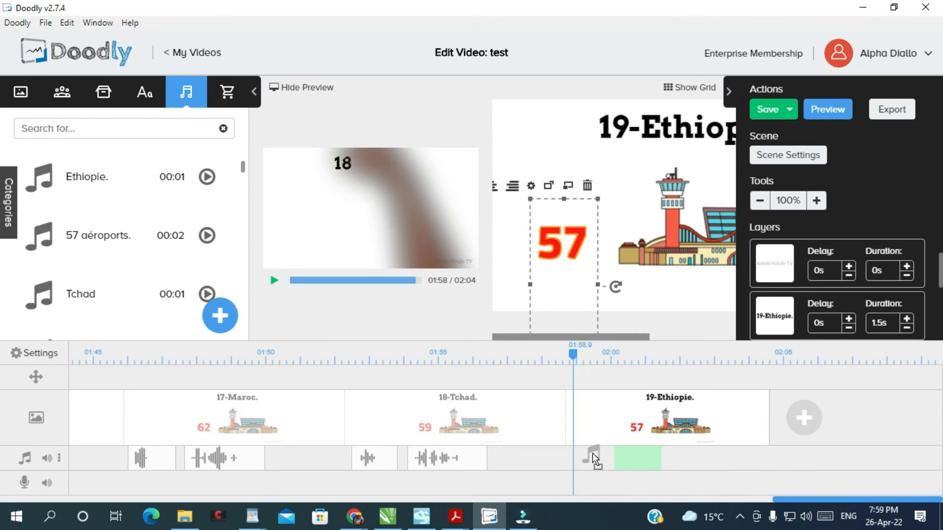
drag(650, 460, 602, 461)
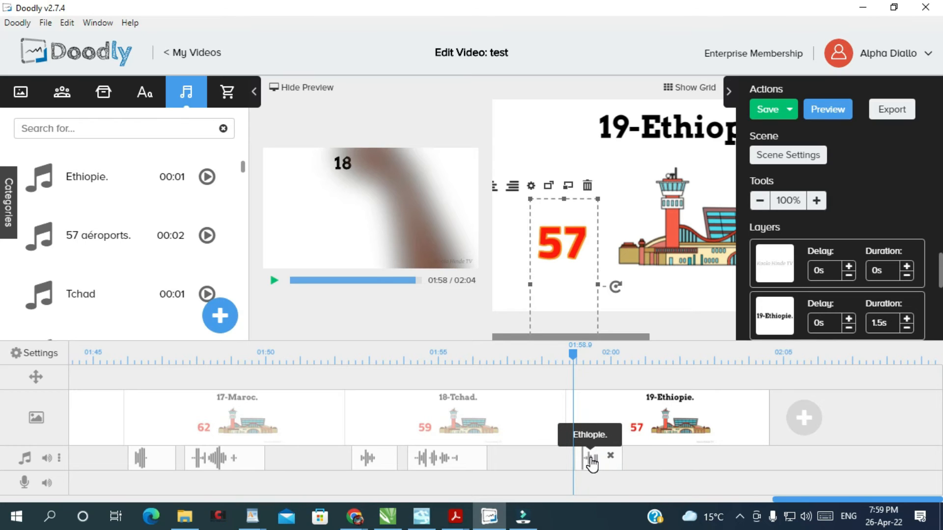
click(275, 287)
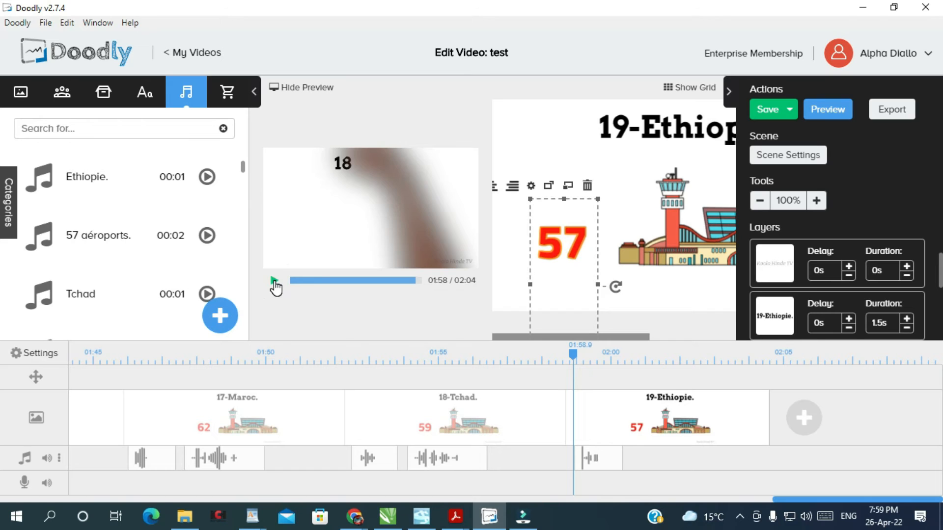
click(275, 285)
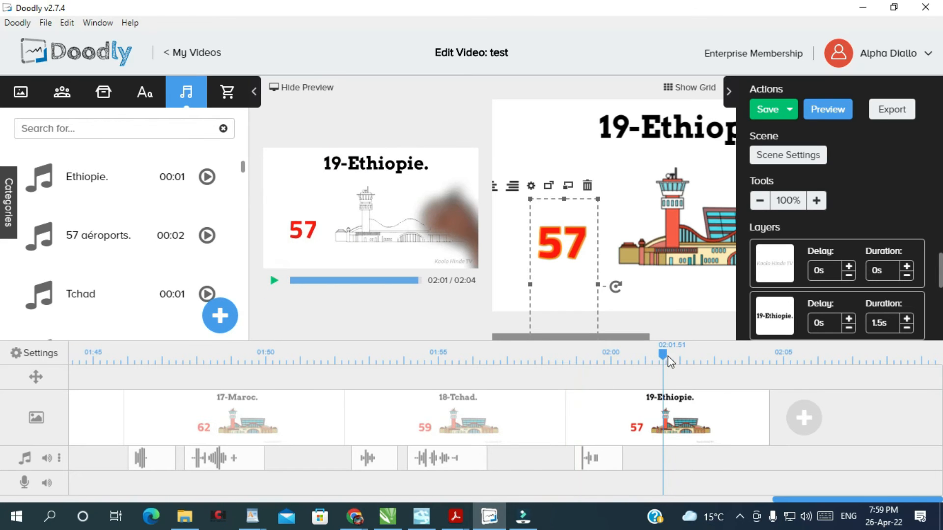
Add the 57 aéroports sound at about 02:00.7, where the number starts being drawn, and play the video back from about 01:50
drag(664, 359, 634, 359)
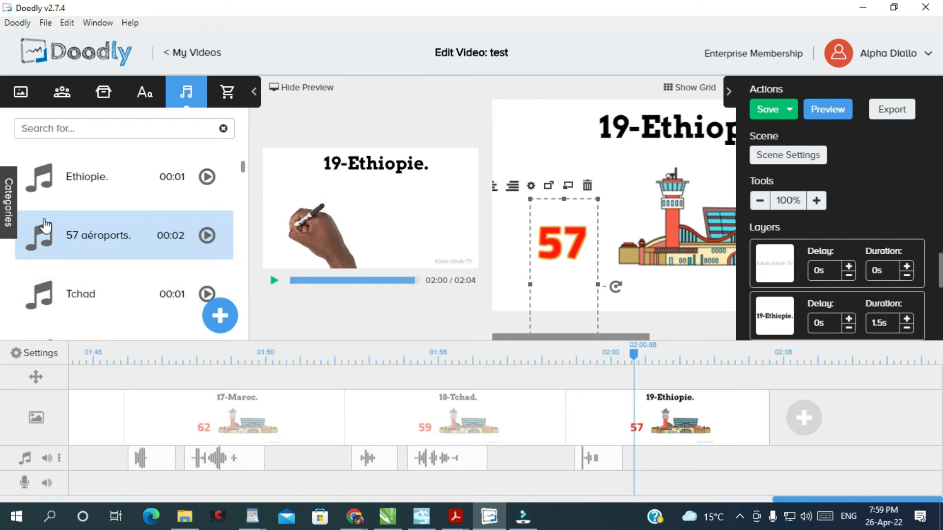
drag(86, 235, 726, 464)
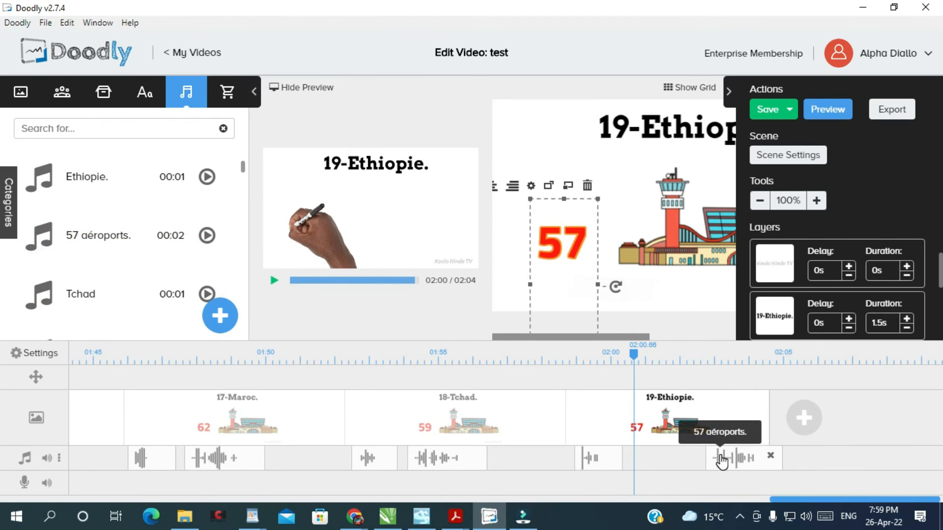
drag(717, 461, 741, 467)
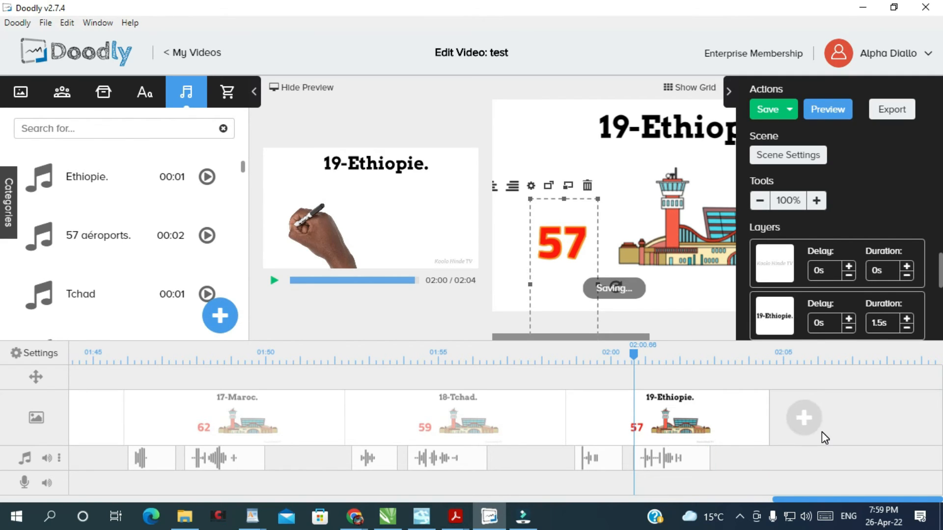
click(274, 283)
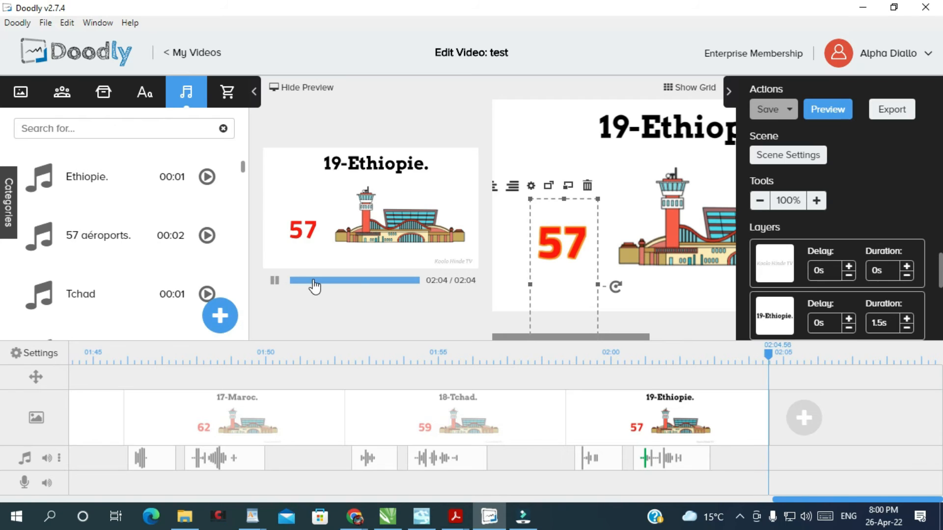
click(405, 280)
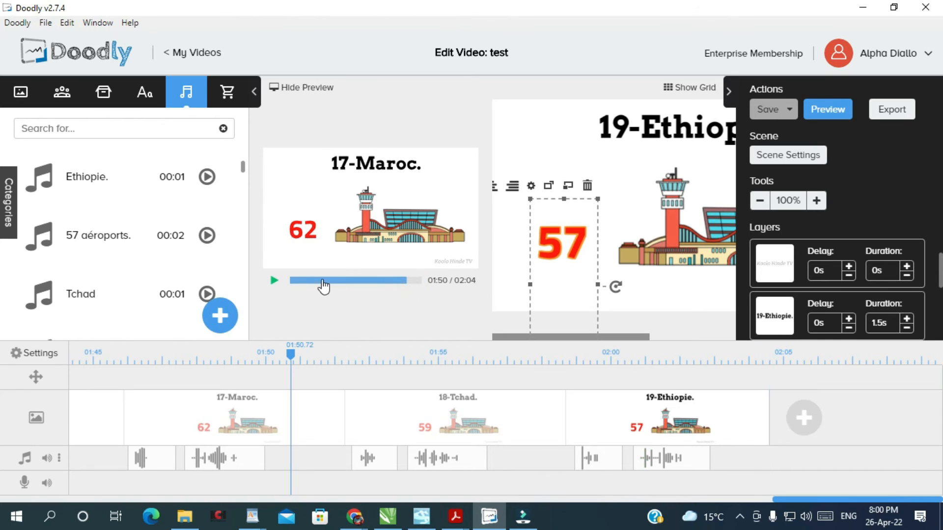
click(274, 283)
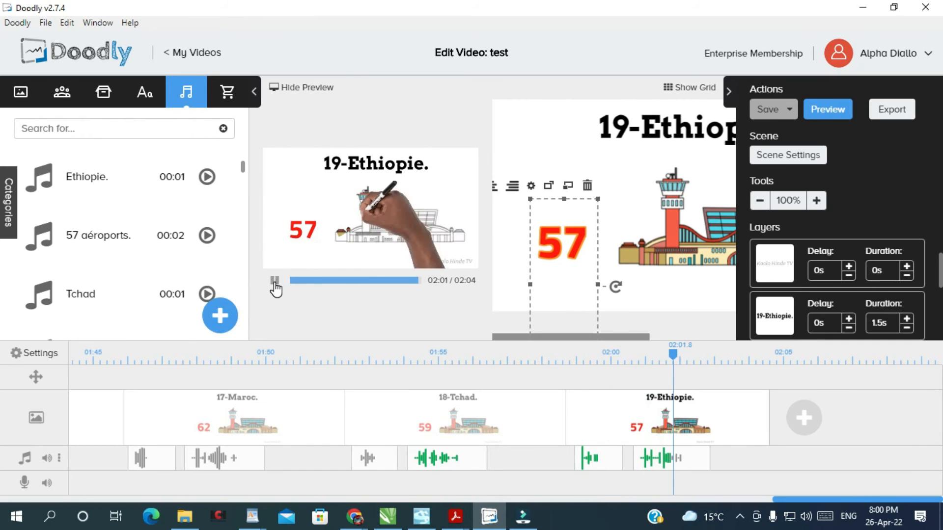
Duplicate the 19-Ethiopie scene at the end of the timeline
right_click(671, 407)
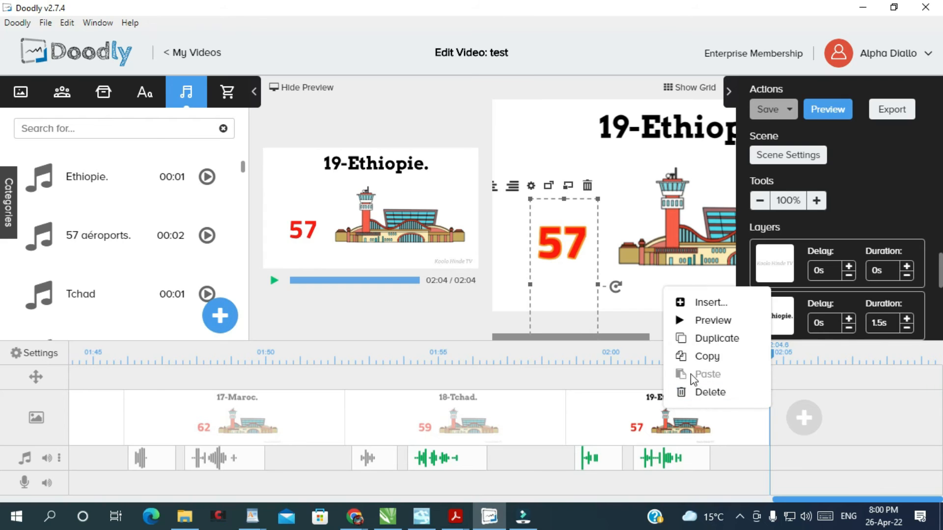
click(714, 339)
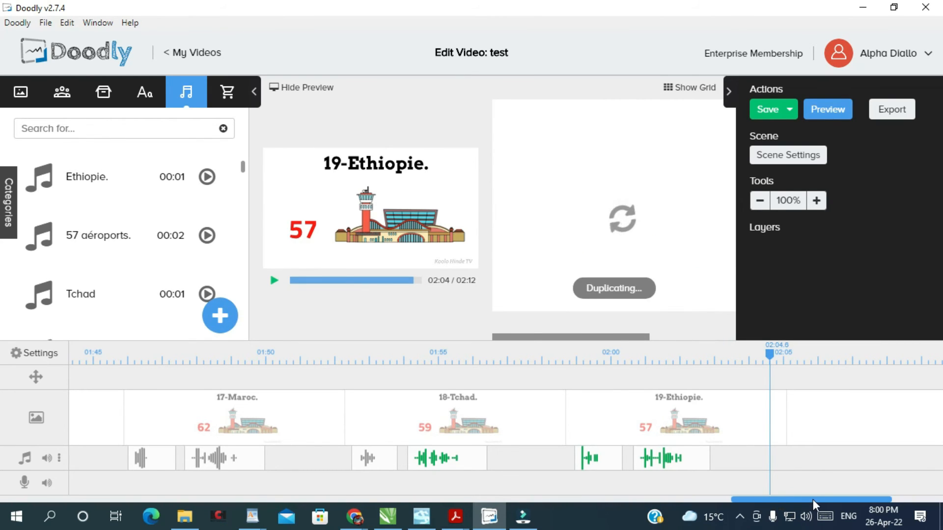
drag(812, 499, 859, 497)
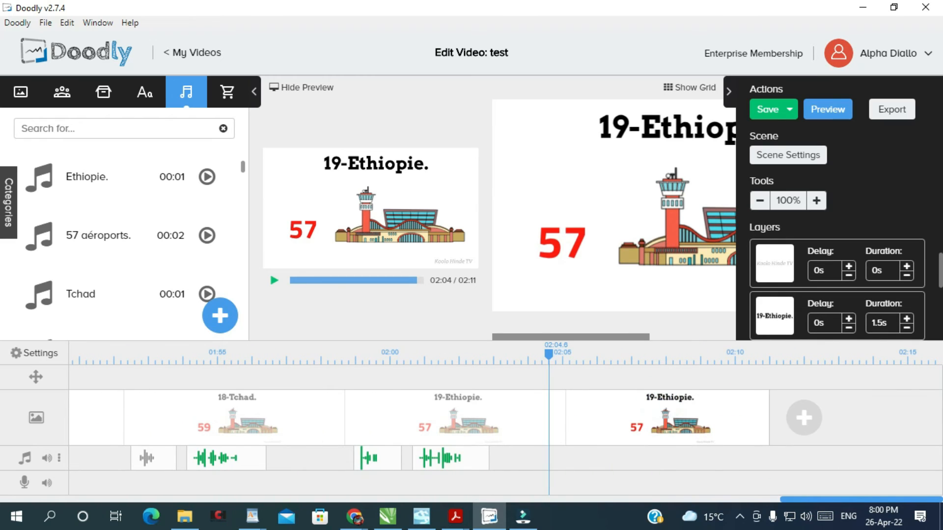
Change the title text of the duplicated last scene from the 19-Ethiopie wording to "20-Nigeria."
click(252, 517)
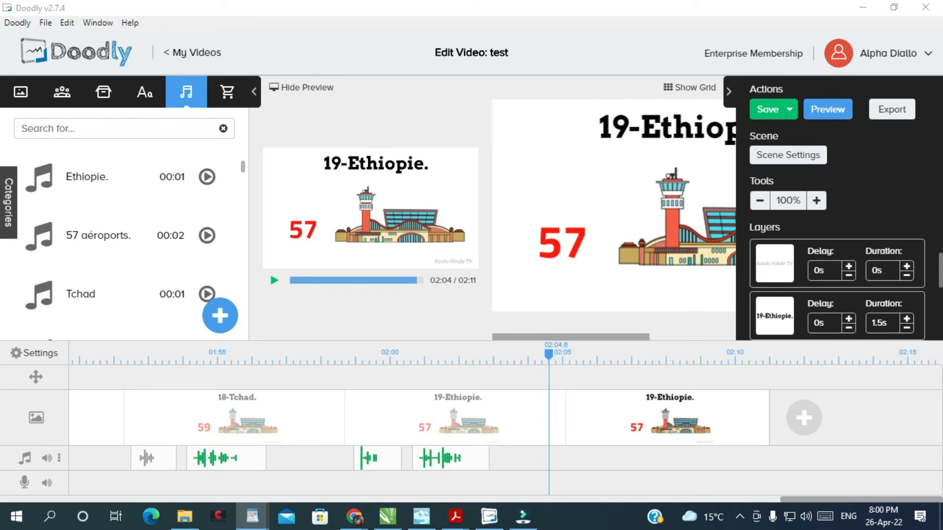
click(661, 134)
double_click(661, 134)
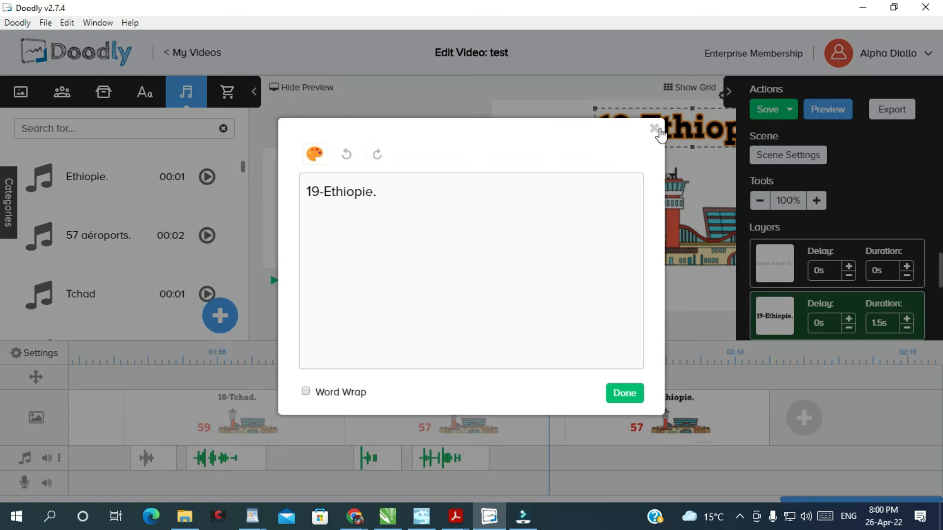
drag(372, 193, 326, 192)
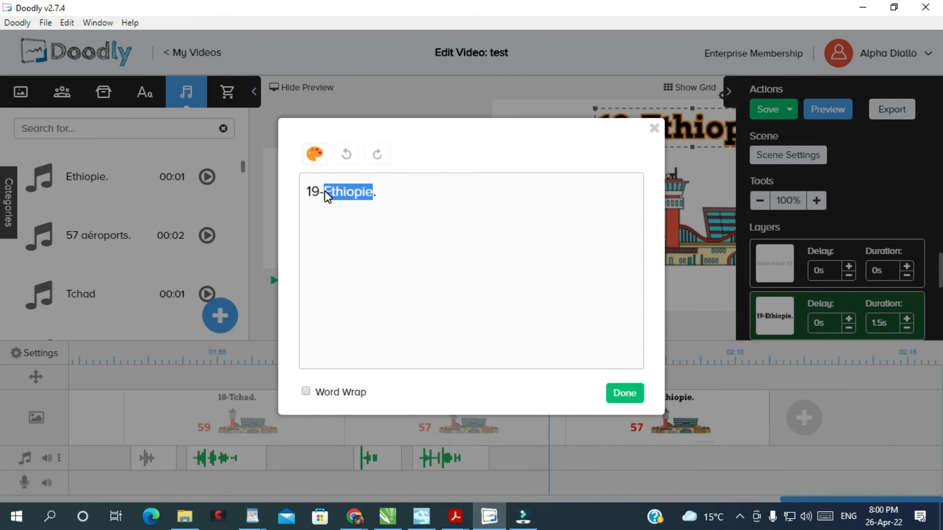
text(Nigeria)
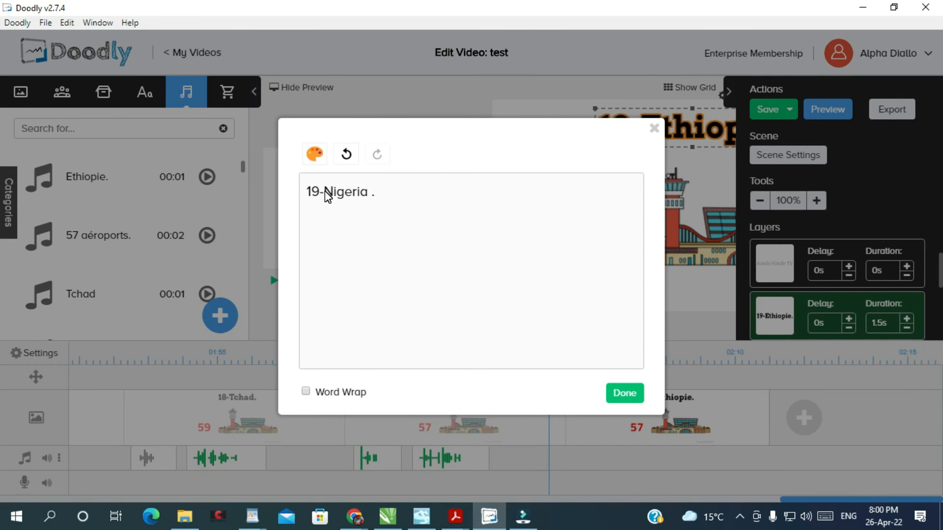
double_click(315, 192)
text(20)
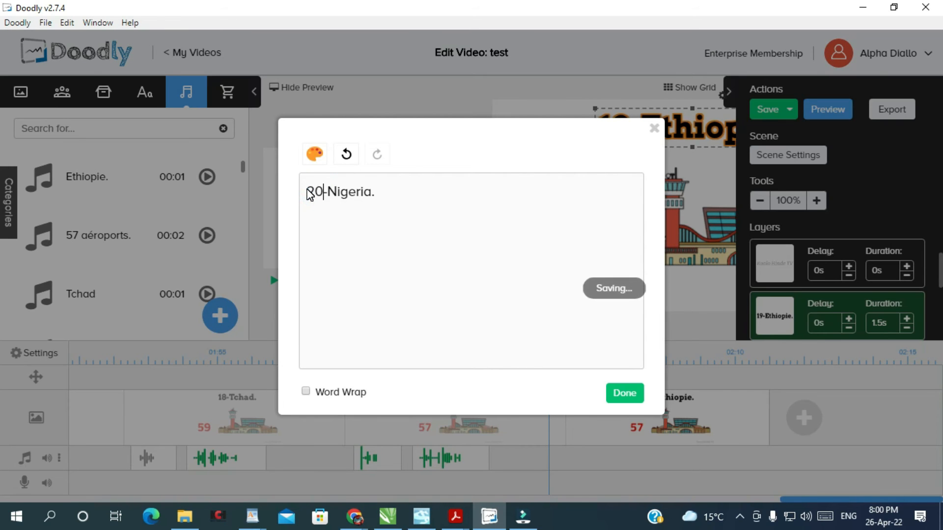
click(626, 399)
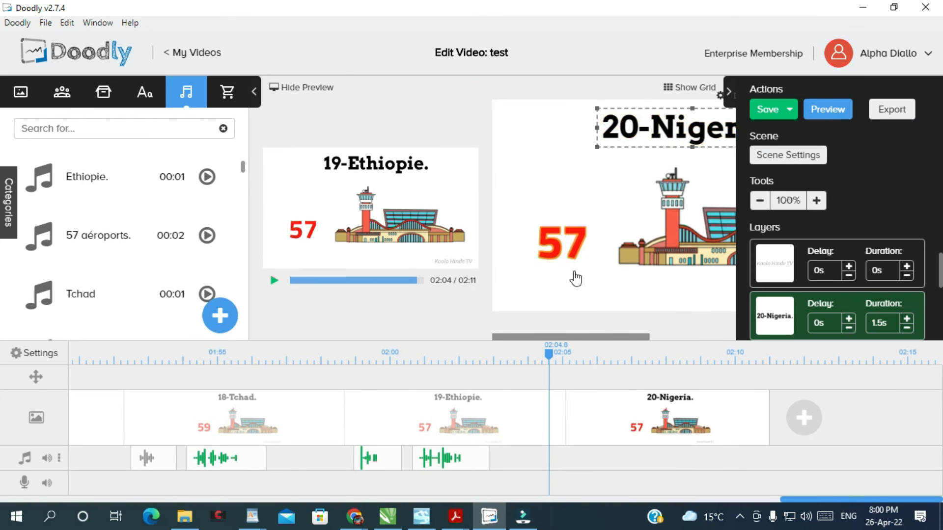
Change the red airport count in the 20-Nigeria scene to 54
click(571, 236)
double_click(572, 240)
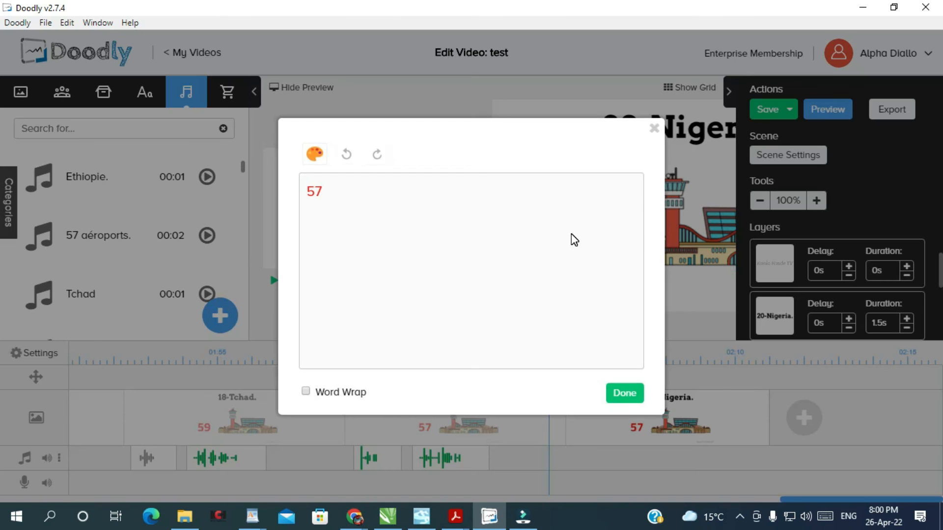
click(330, 196)
key(BackSpace)
click(631, 397)
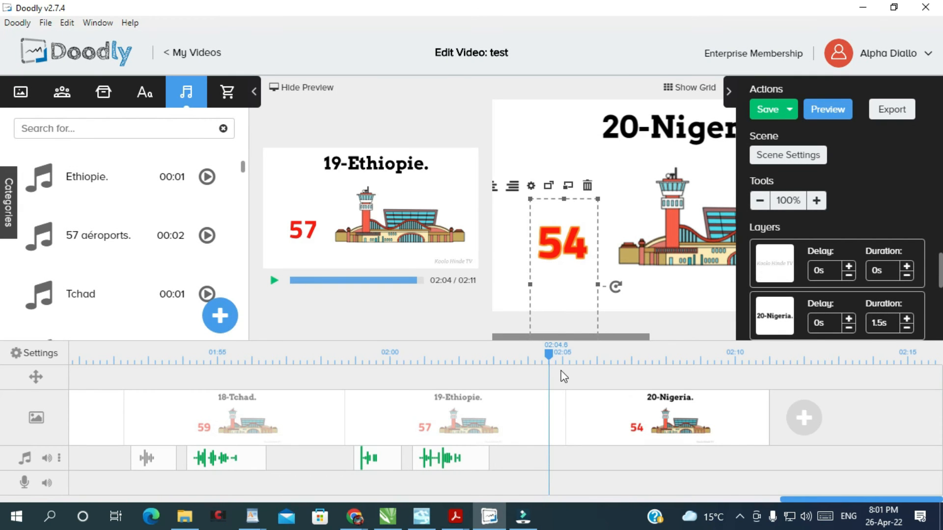
Import the sound files "54 aéroports." and "Nigeria" from the 20 Nigeria folder into the sound library
drag(551, 355, 567, 358)
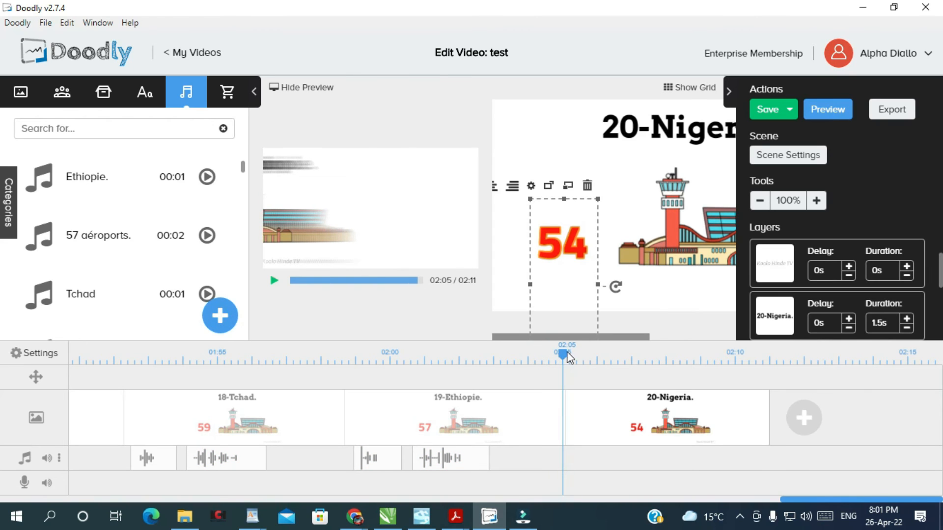
drag(563, 355, 573, 357)
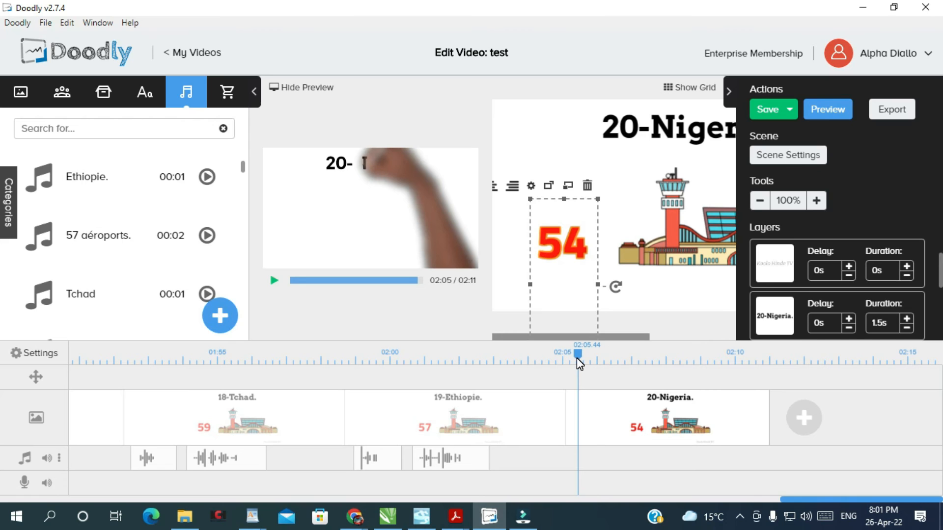
click(220, 315)
click(473, 263)
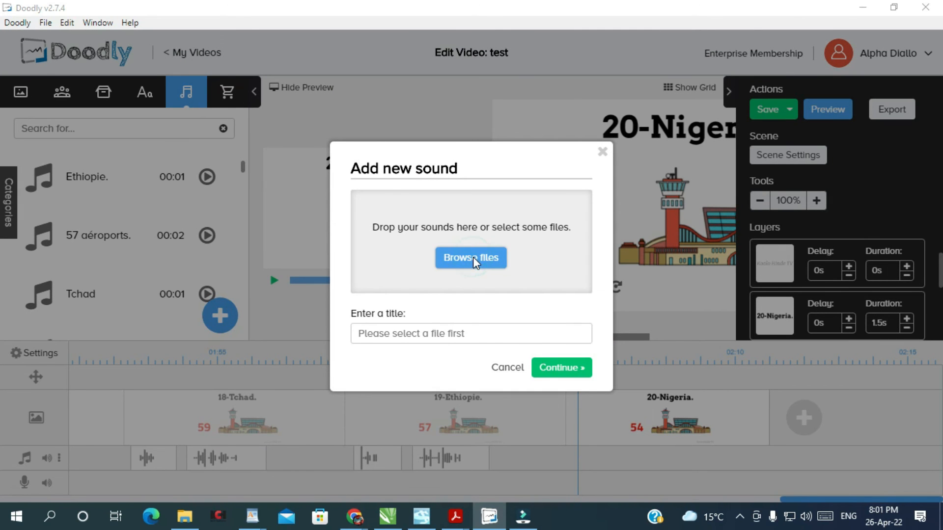
click(400, 150)
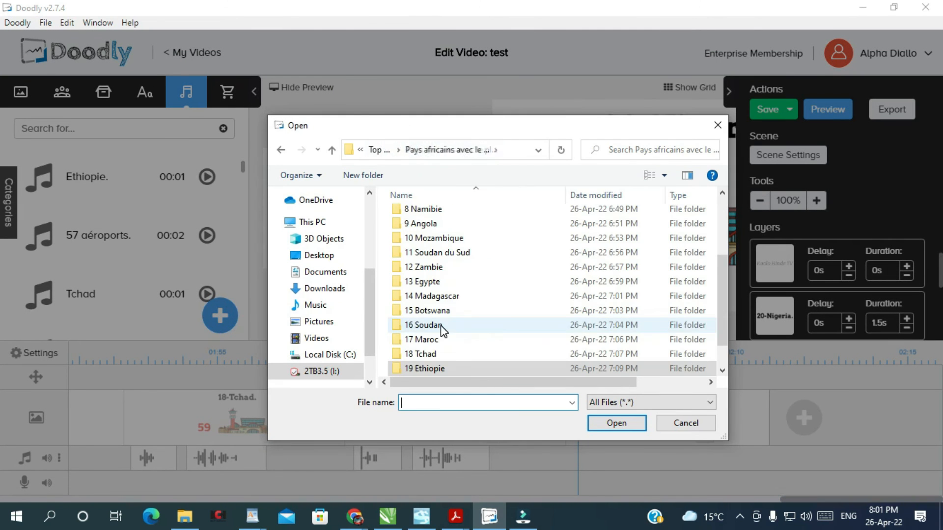
scroll(431, 334, down, 1)
double_click(426, 360)
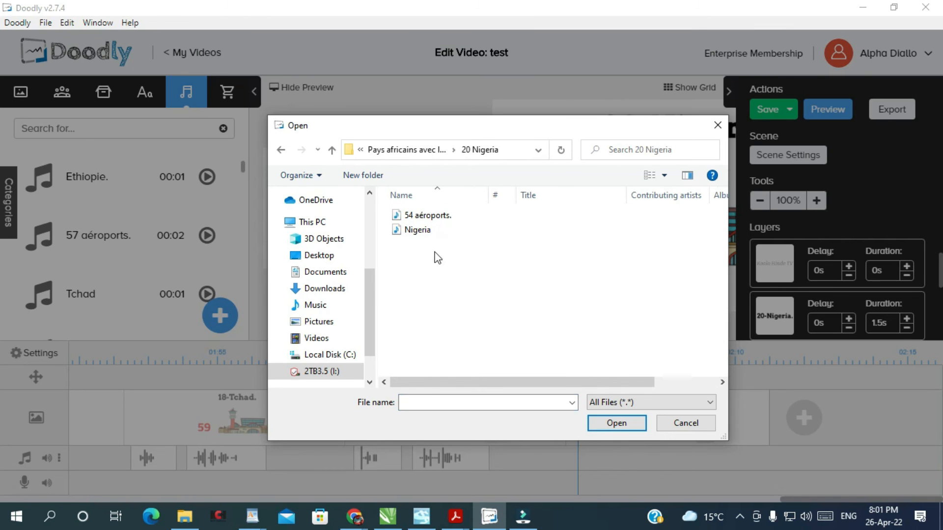
key(ctrl+a)
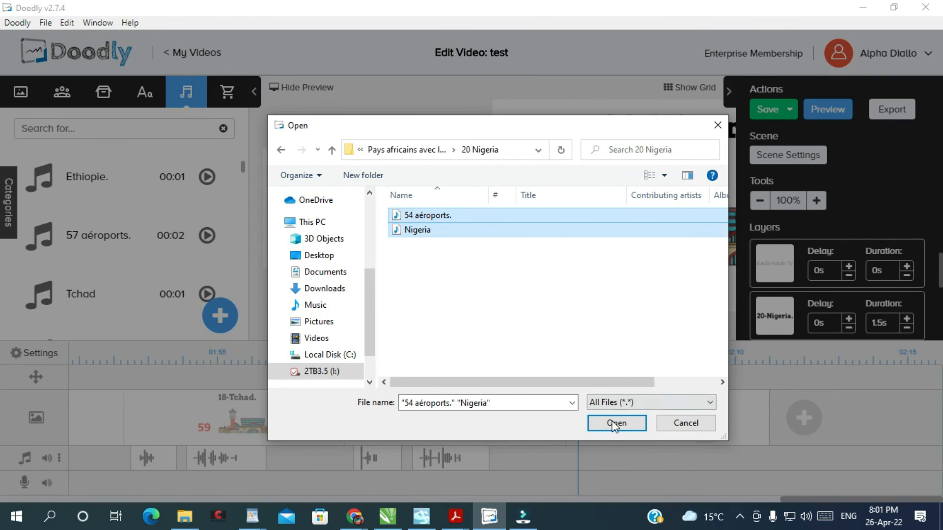
click(628, 431)
click(577, 385)
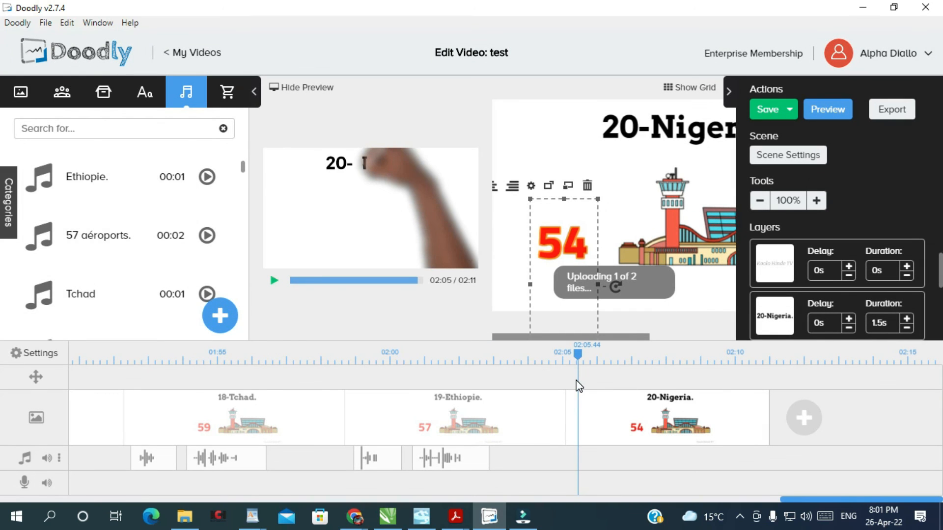
Add the Nigeria sound to the audio track at about 02:05.1, where the 20-Nigeria title starts being drawn, and check it by playback
click(78, 178)
drag(77, 178, 662, 460)
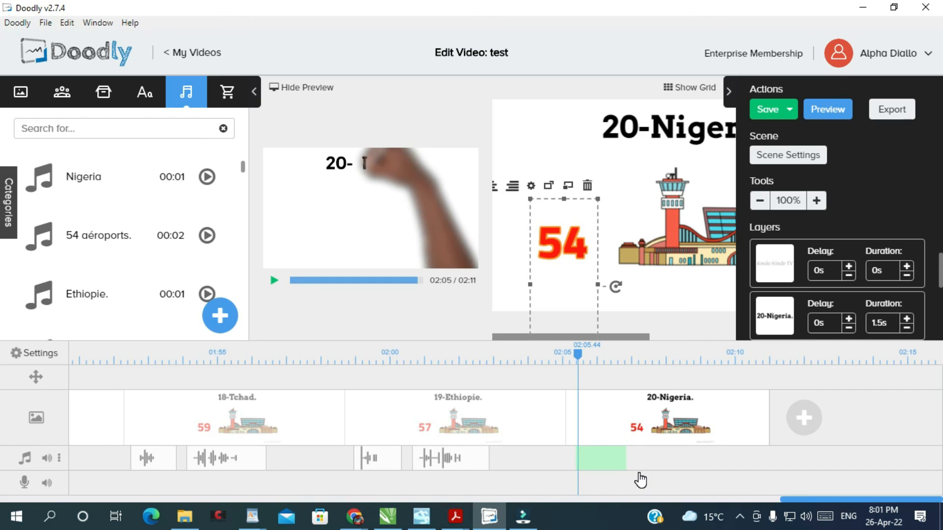
click(571, 359)
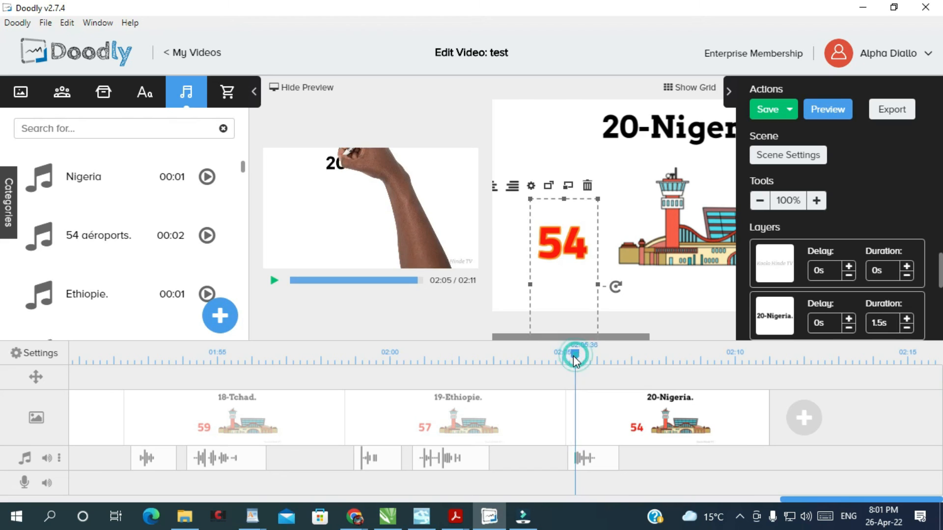
click(567, 356)
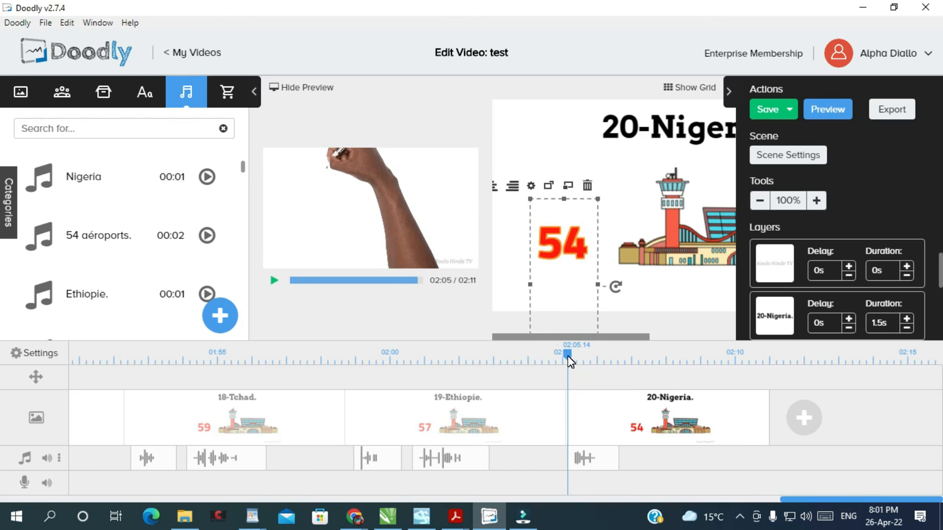
click(275, 282)
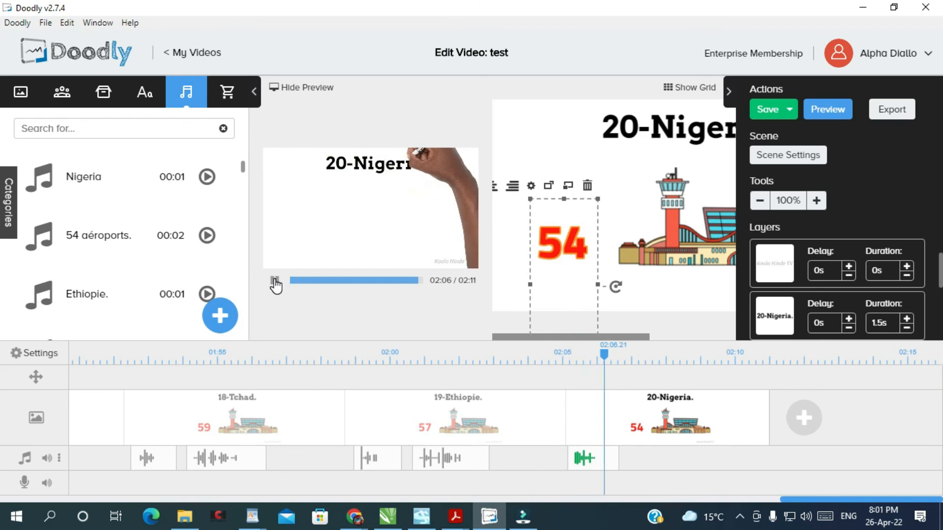
Add the 54 aéroports sound at about 02:06.9, where the number starts being drawn, and play the last scenes back to the end
click(635, 357)
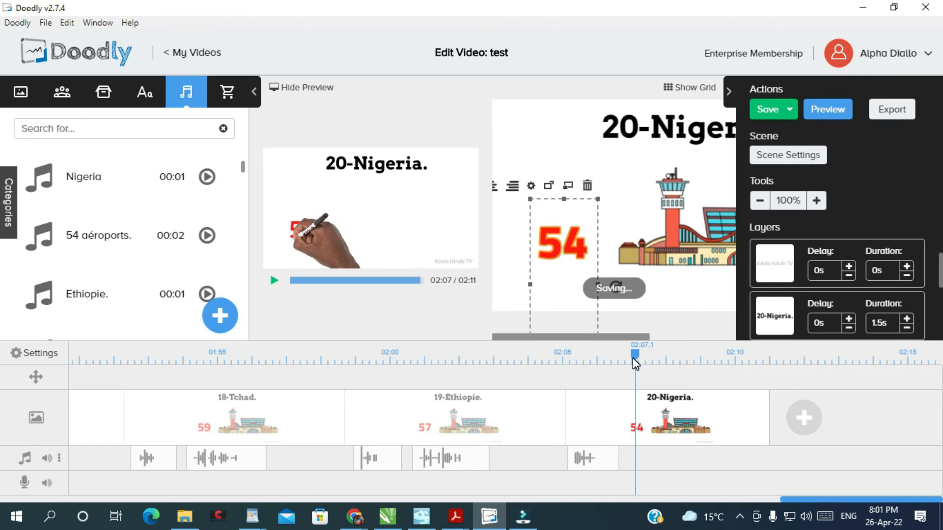
click(627, 358)
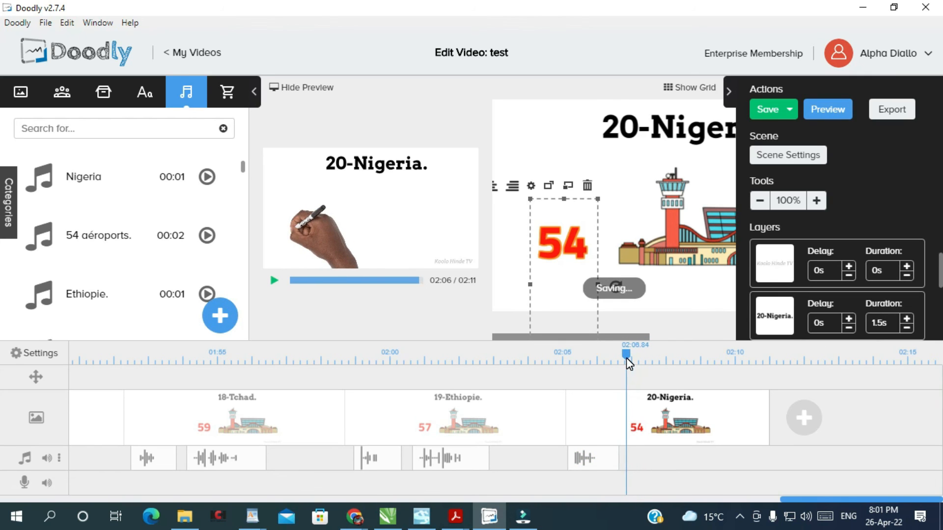
drag(89, 234, 651, 459)
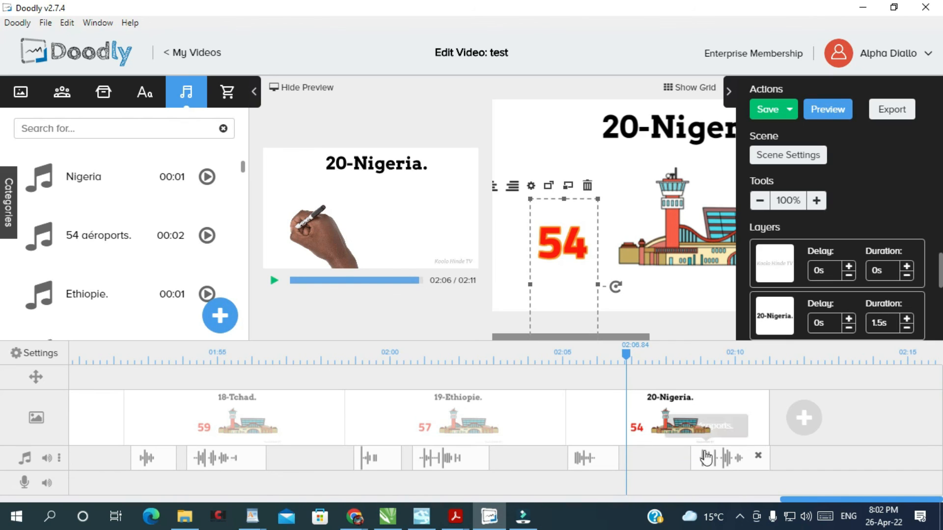
drag(710, 452, 650, 457)
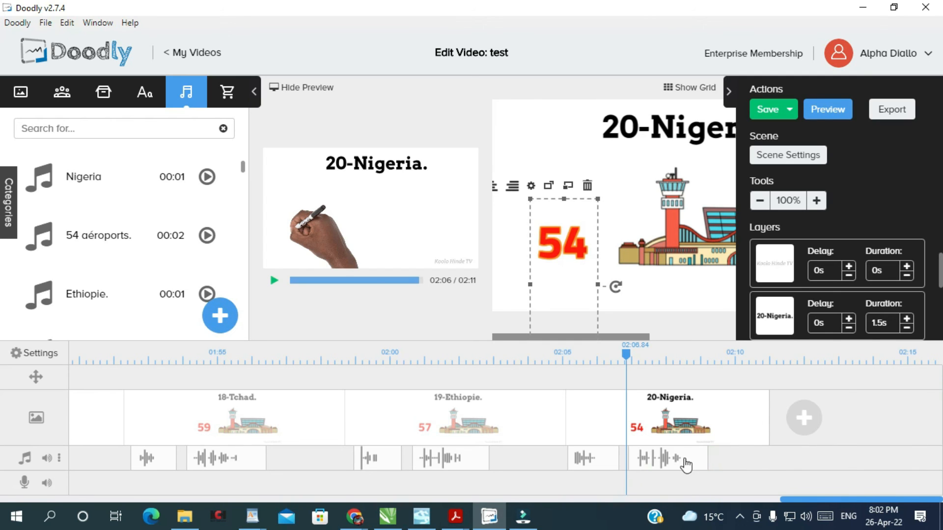
click(413, 284)
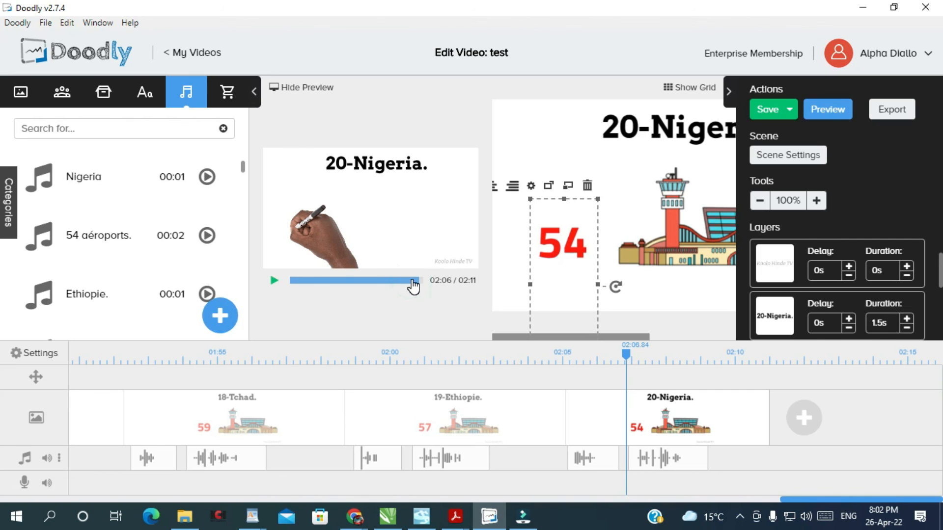
click(412, 281)
click(267, 284)
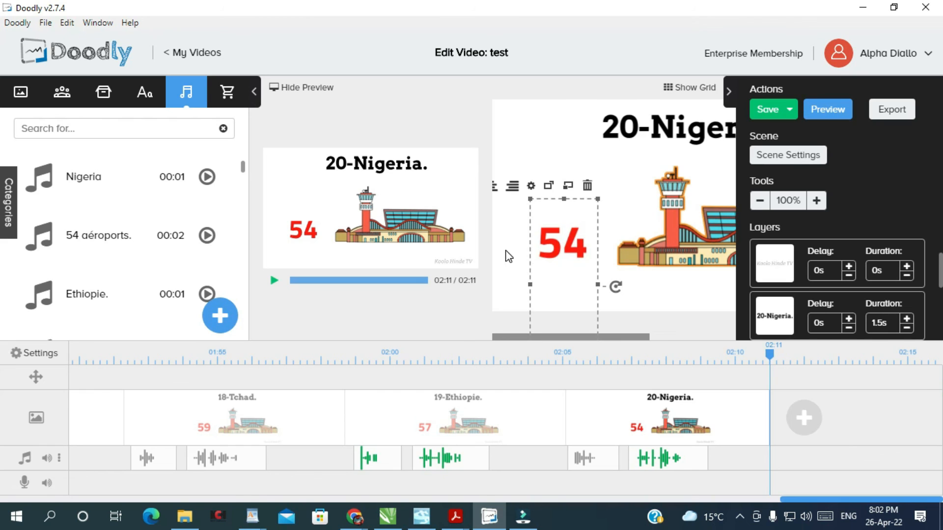
Review the video export settings and close them without exporting
click(892, 113)
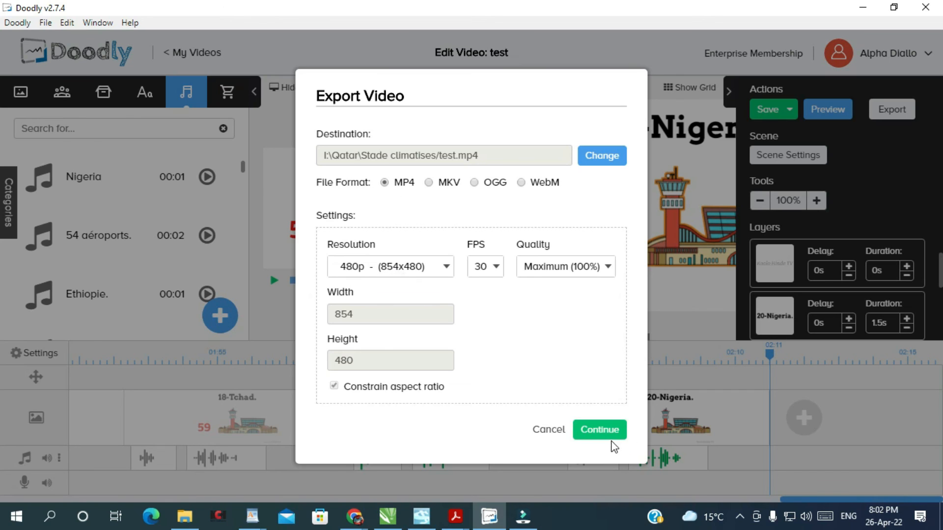
click(547, 432)
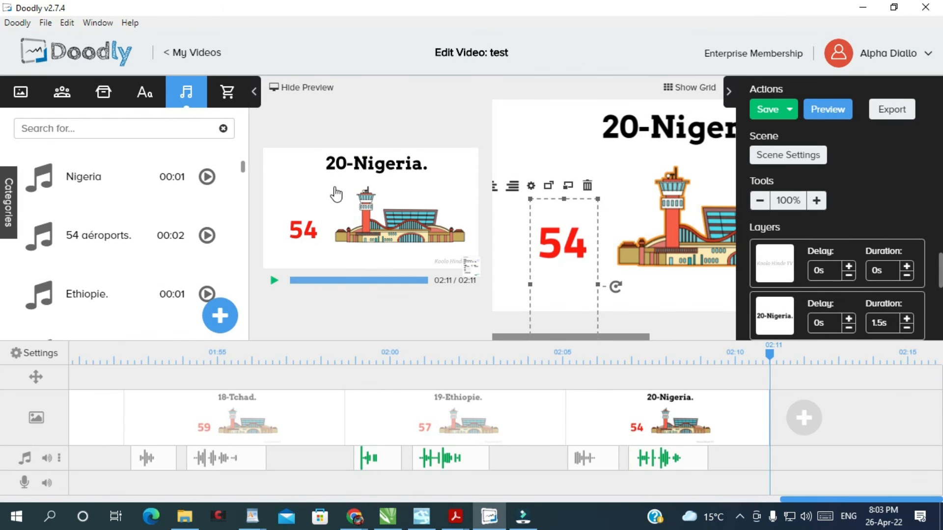